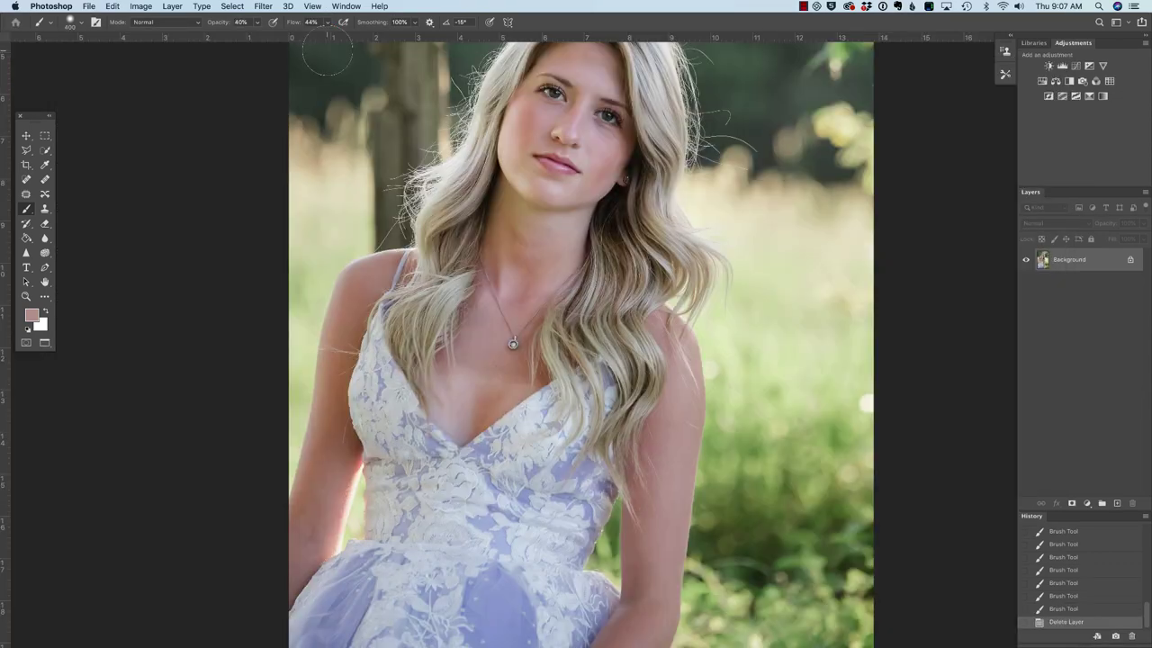
Duplicate the Background layer and set the Clone Stamp tool's opacity to 24%
key(super+j)
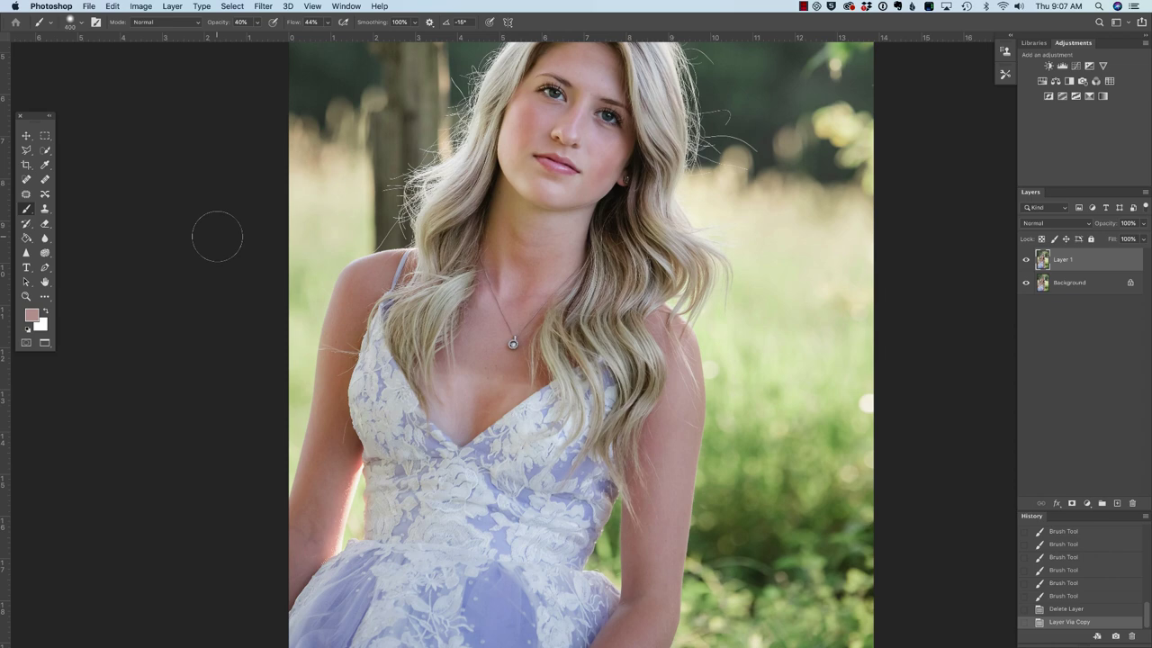
key(super+plus)
key(super+plus)
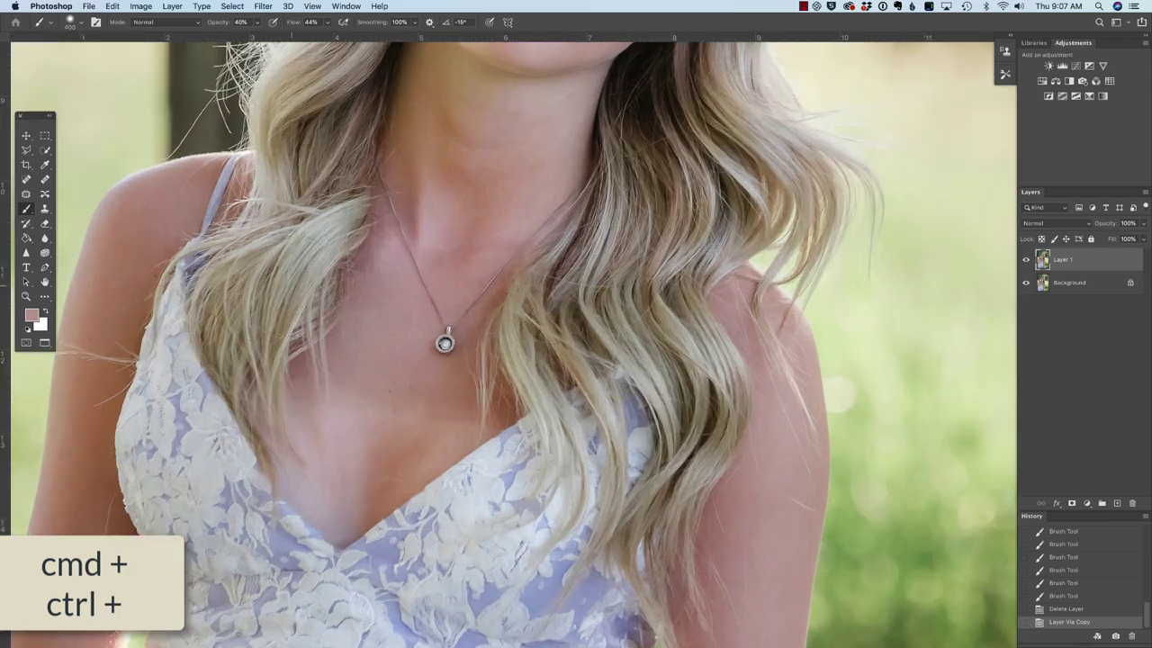
key(s)
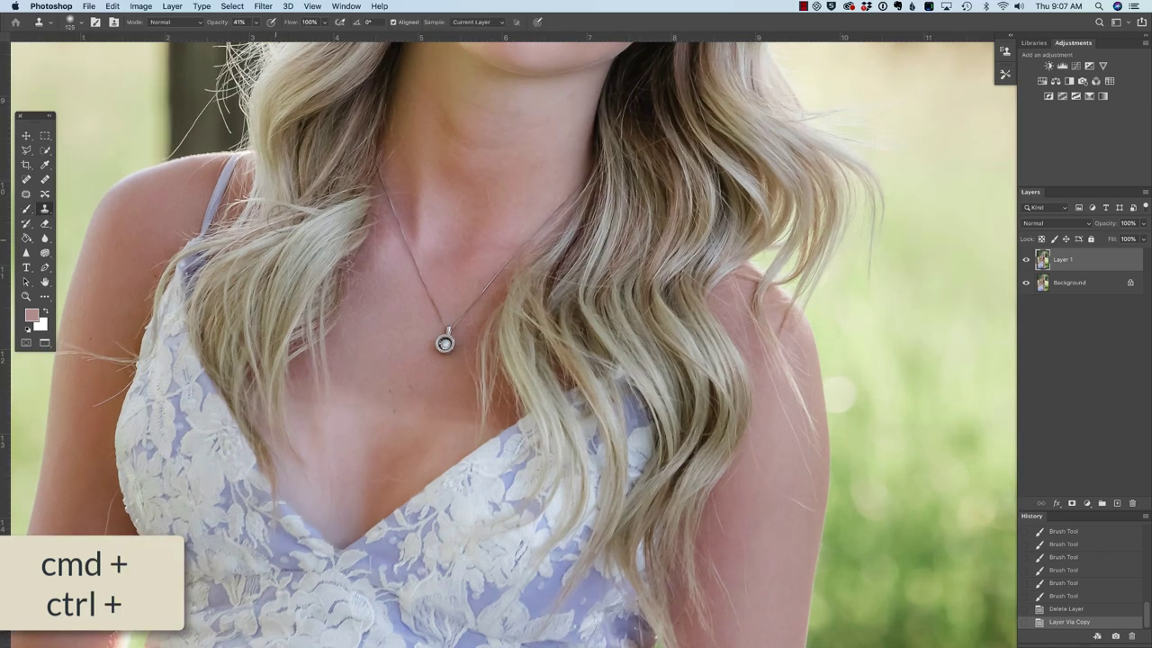
drag(230, 25, 216, 26)
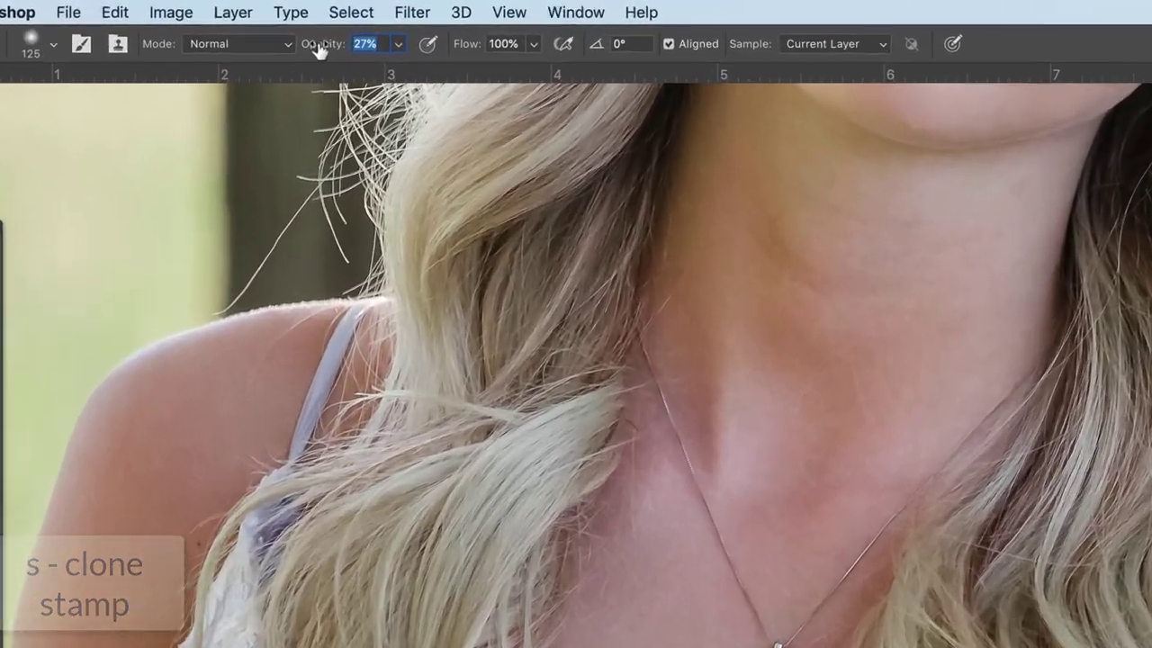
drag(317, 47, 329, 51)
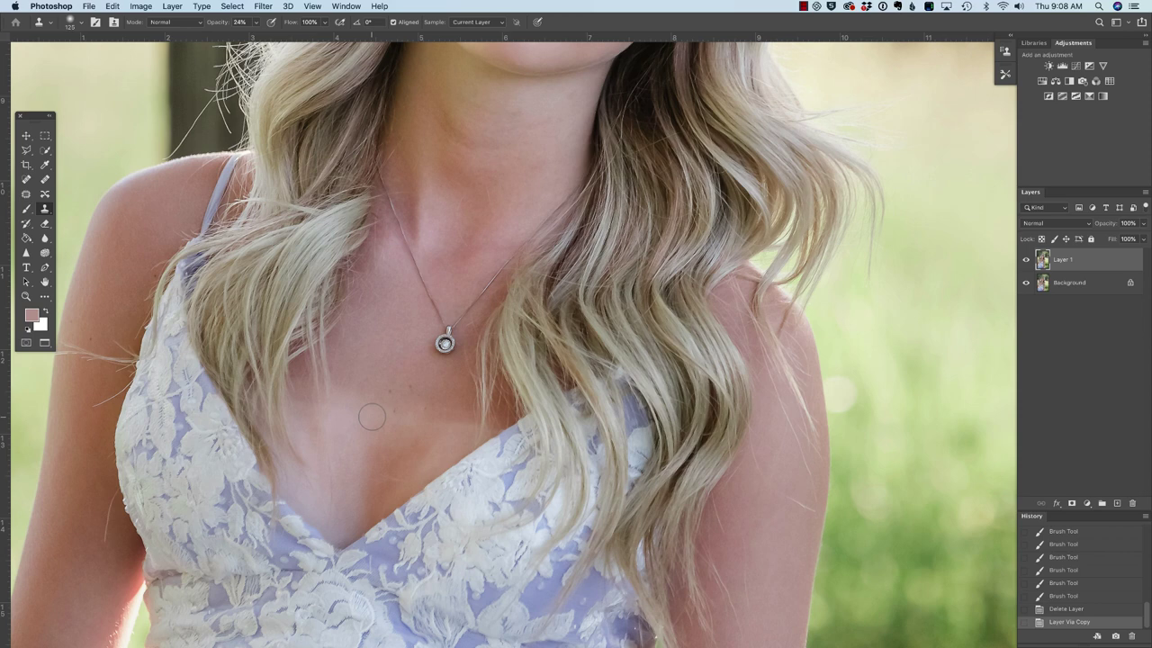
Clone nearby smooth skin over the uneven light patches on the chest beside the hair on the image's left
alt+click(346, 376)
click(366, 369)
alt+click(341, 376)
drag(301, 399, 313, 402)
alt+click(357, 373)
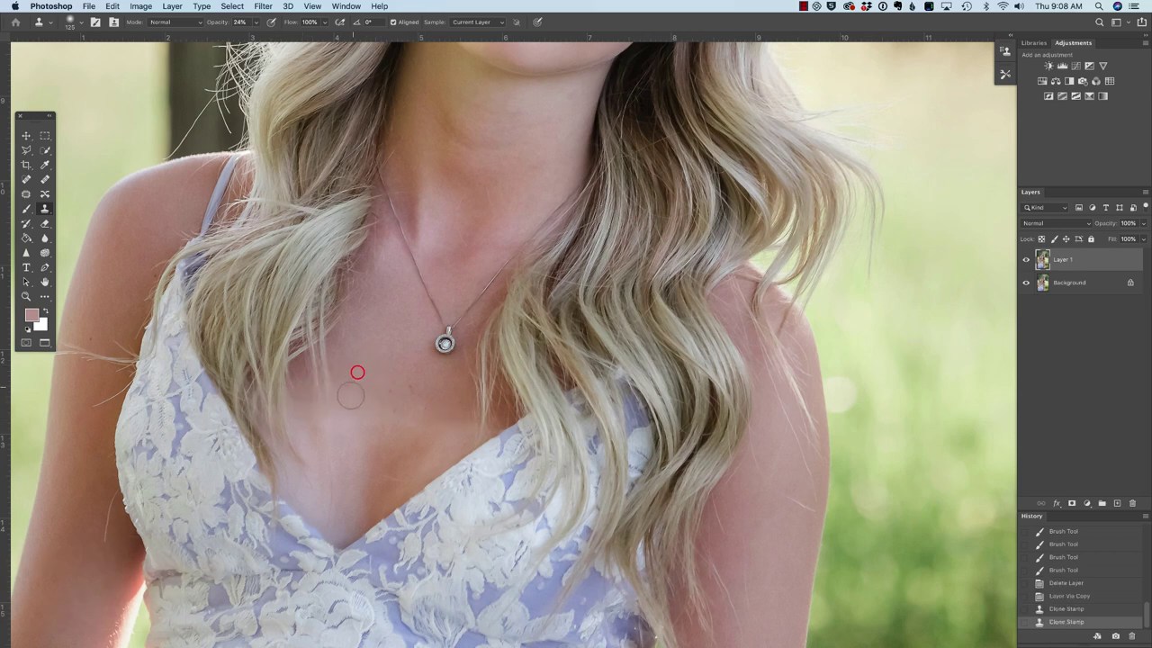
click(349, 398)
Clone clean skin from below the pendant over the harsh shadow edge above the neckline, and compare with the original
alt+click(394, 373)
click(427, 416)
alt+click(398, 383)
click(438, 416)
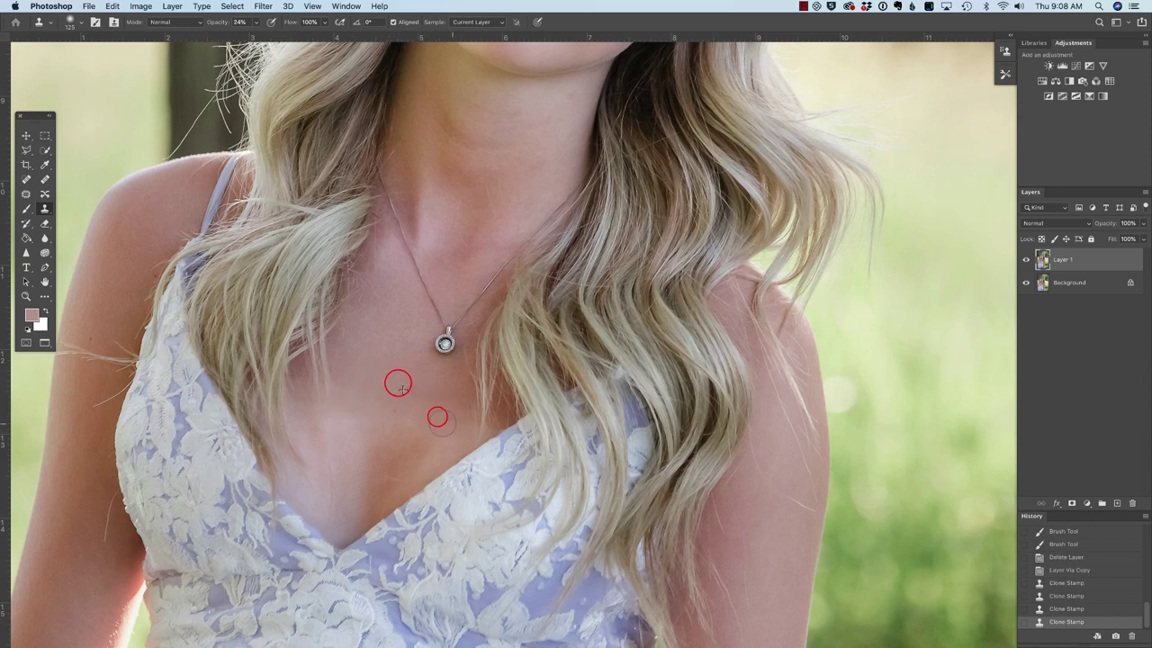
drag(450, 425, 405, 420)
click(450, 424)
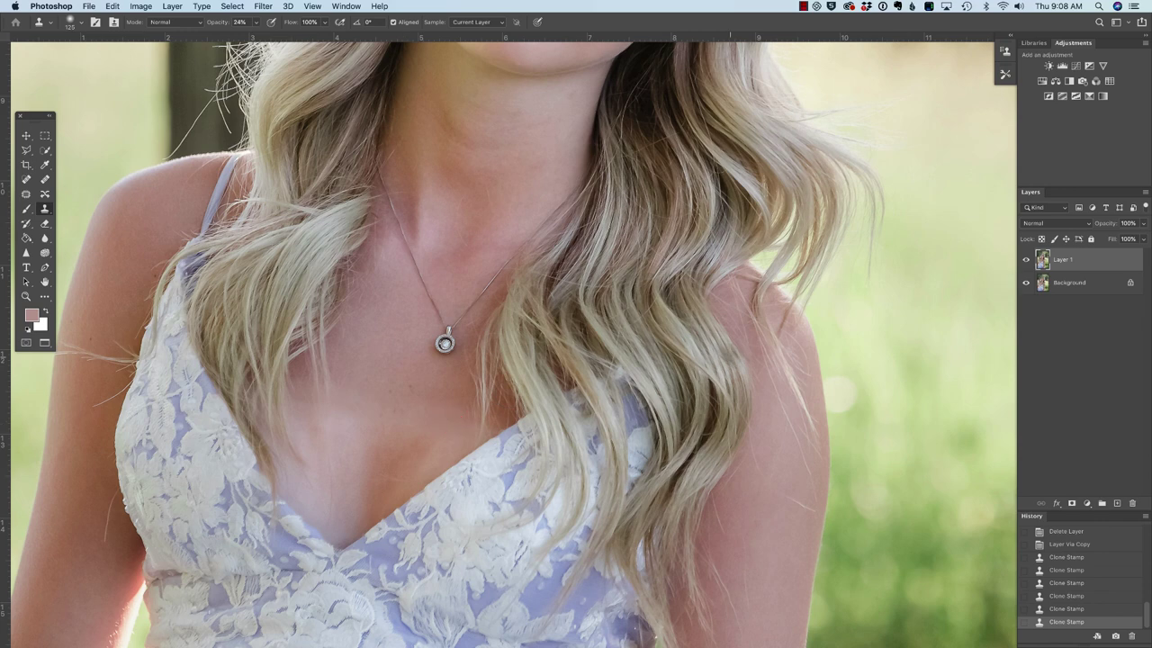
click(1027, 259)
click(1027, 259)
click(1027, 259)
click(1027, 259)
Set the Brush tool's opacity to 18% and reduce the brush size for painting on the chest
key(b)
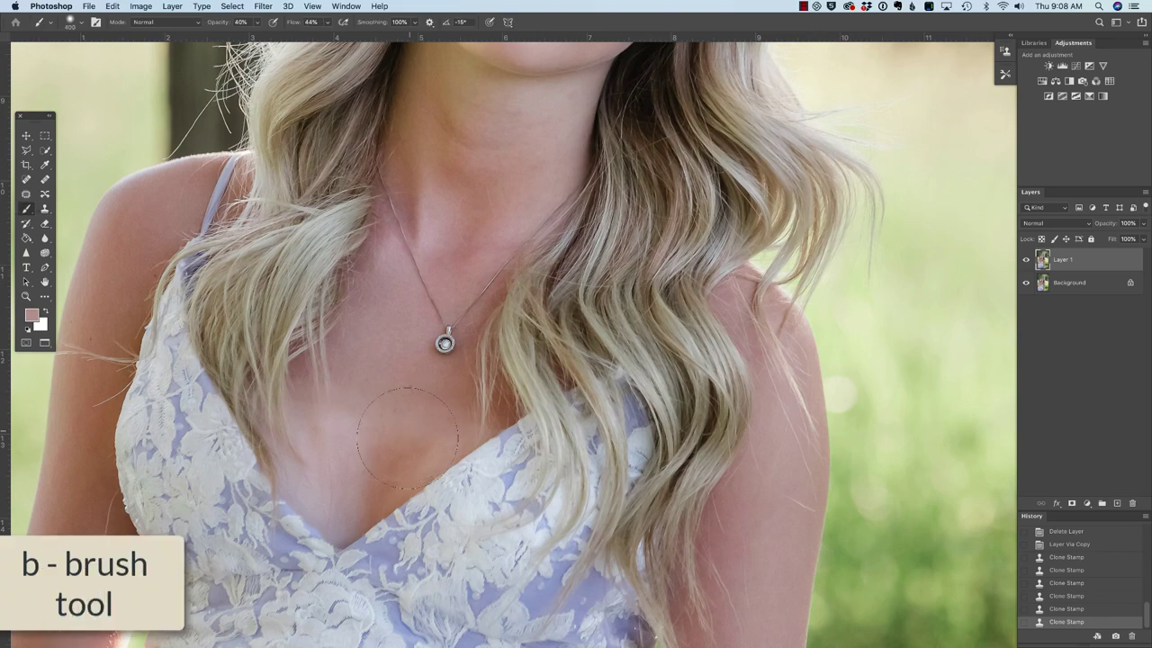
drag(226, 28, 210, 28)
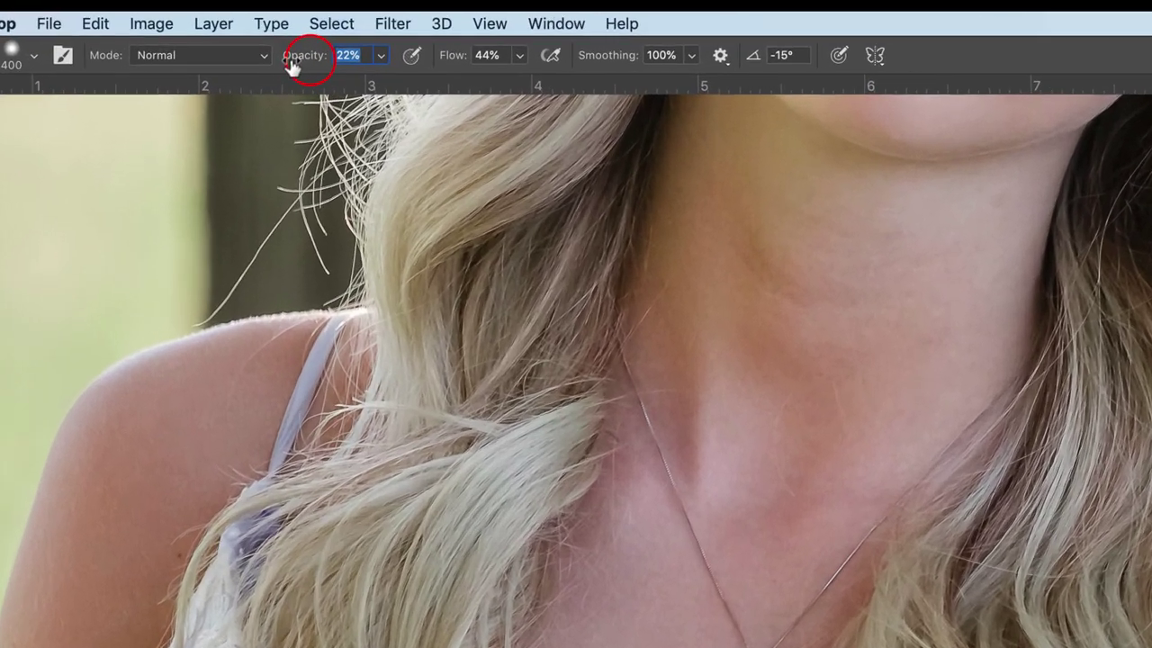
drag(291, 68, 301, 72)
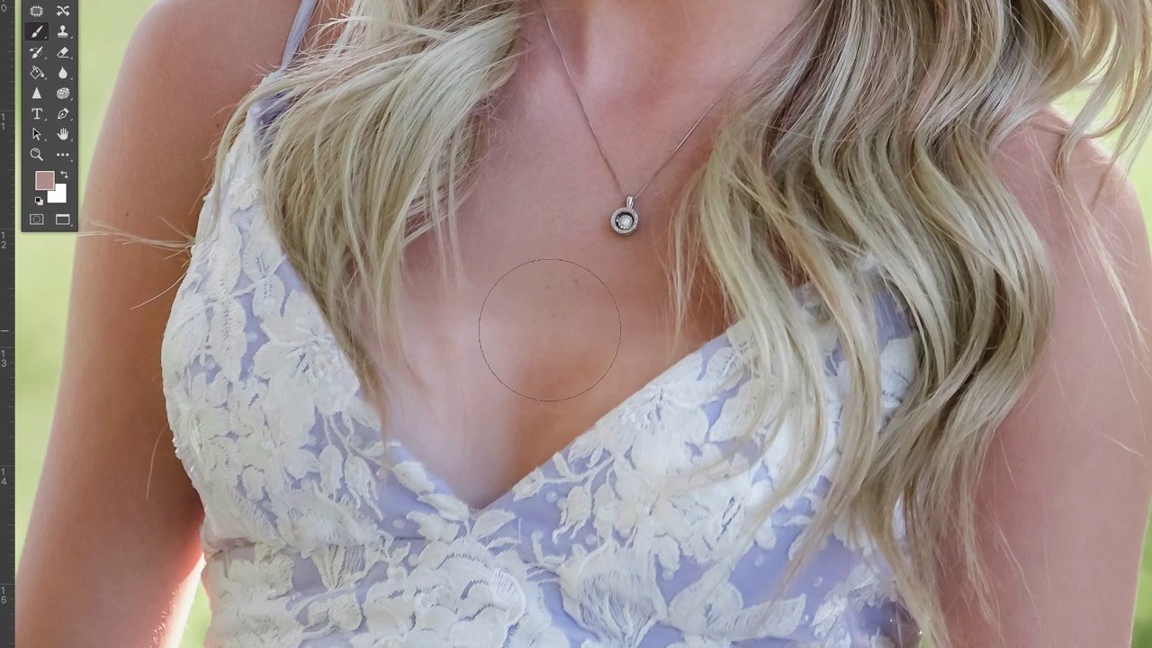
key(bracketleft)
key(bracketleft)
key(bracketleft)
key(bracketleft)
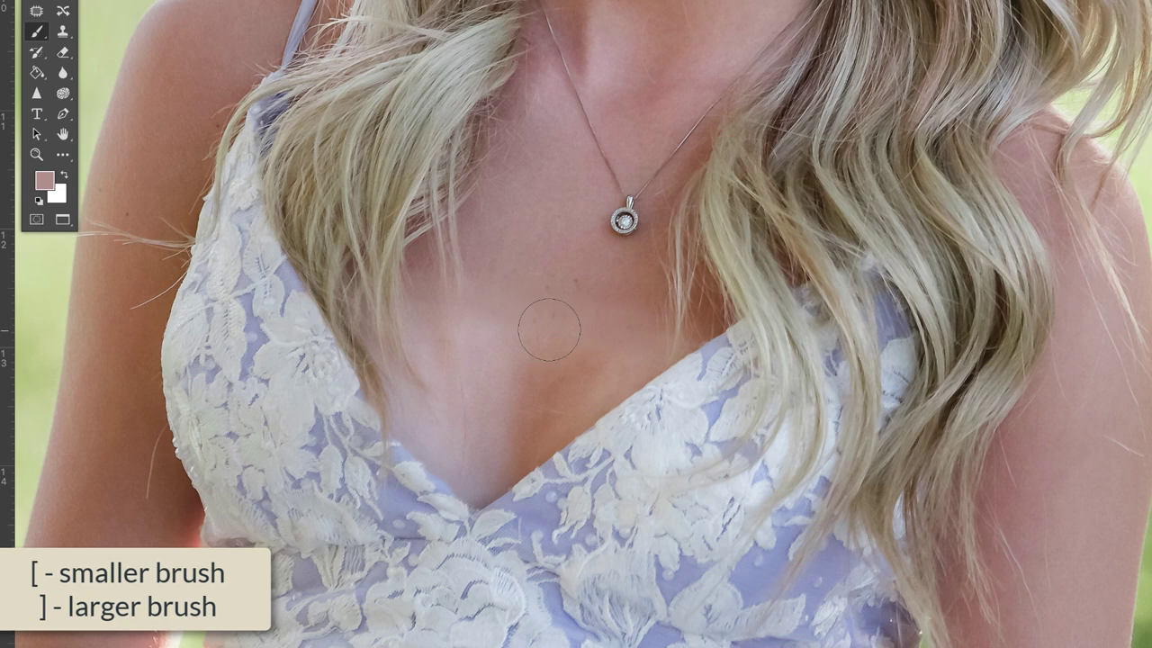
Sample a mid skin tone at the shadow's edge and paint it over the darker skin along the neckline
alt+click(538, 385)
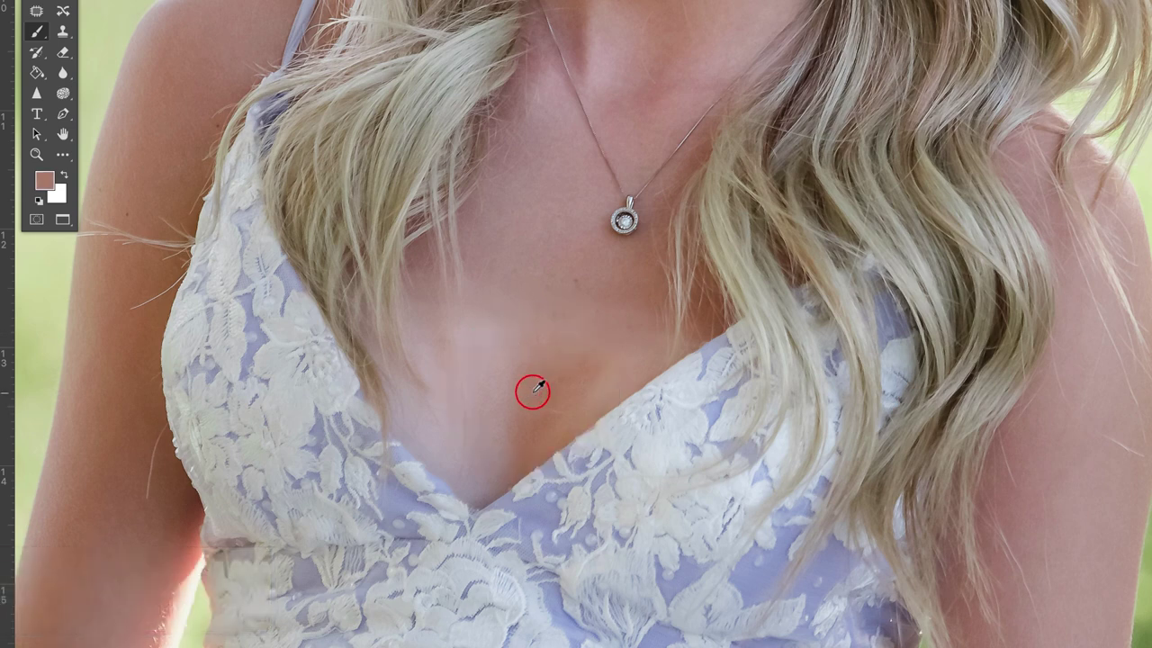
click(584, 388)
click(610, 369)
click(599, 381)
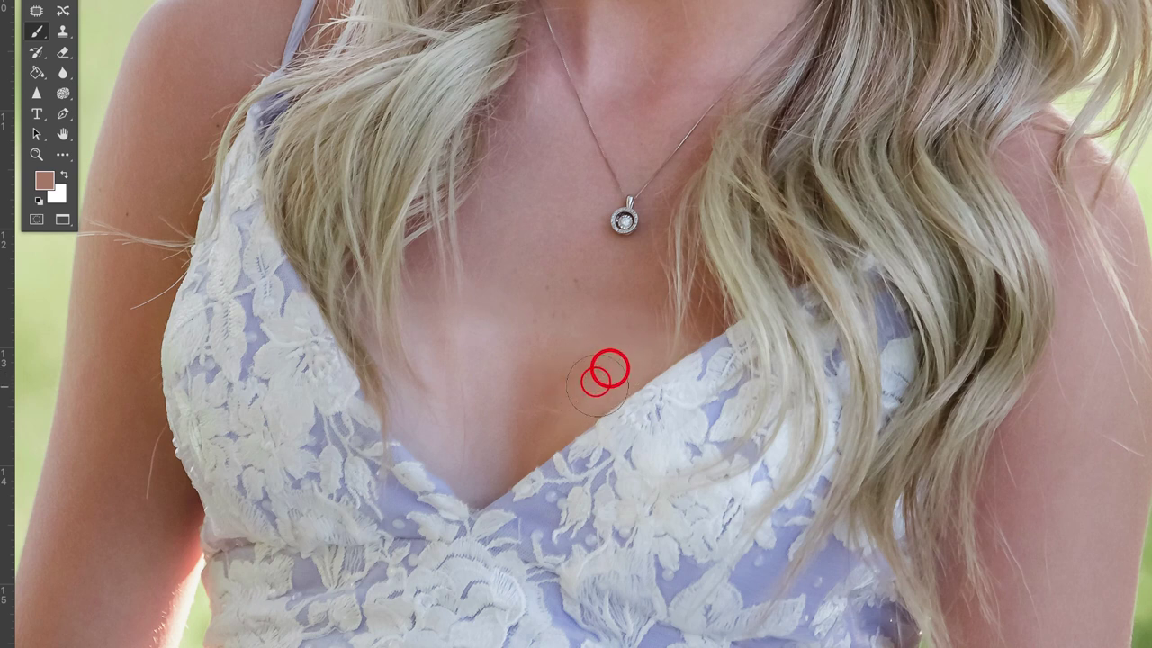
click(617, 367)
click(638, 348)
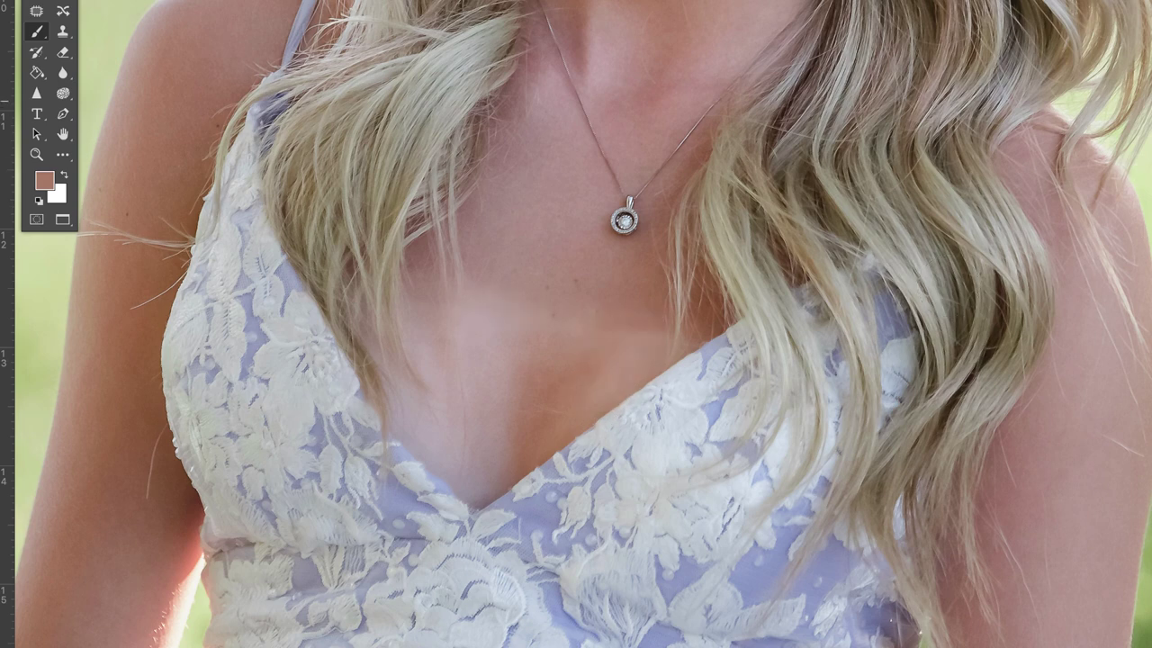
click(531, 389)
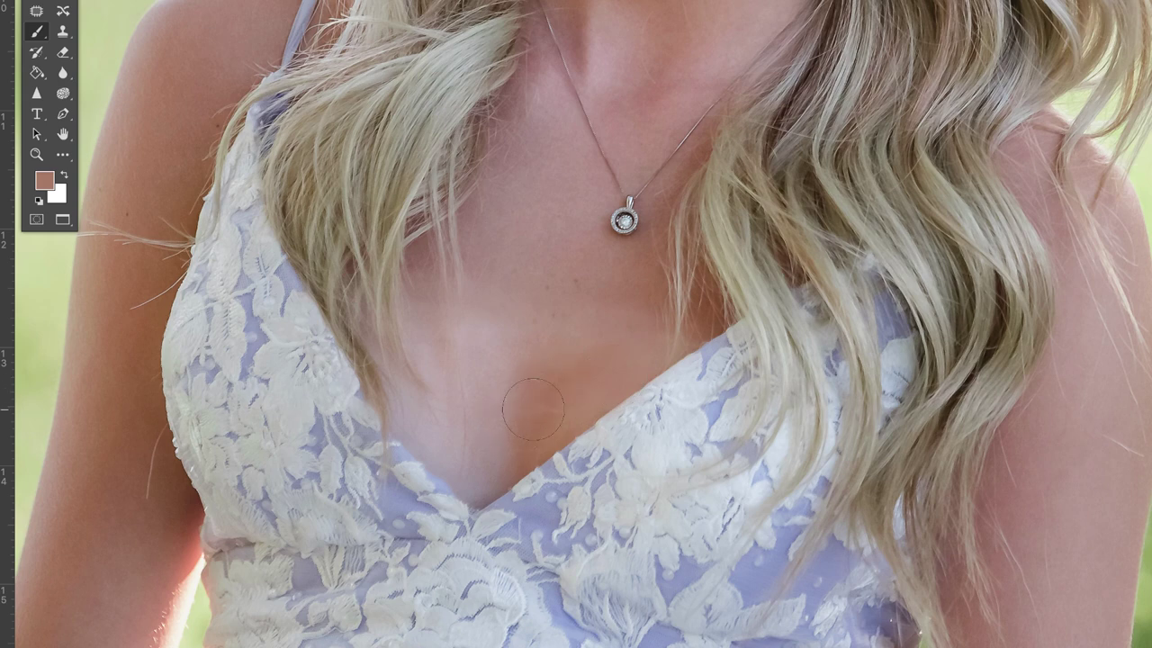
click(533, 410)
Sample lighter chest tones repeatedly and brush them over the shadow edge down to the V of the neckline
alt+click(546, 324)
drag(530, 393, 501, 428)
alt+click(523, 328)
drag(490, 453, 493, 452)
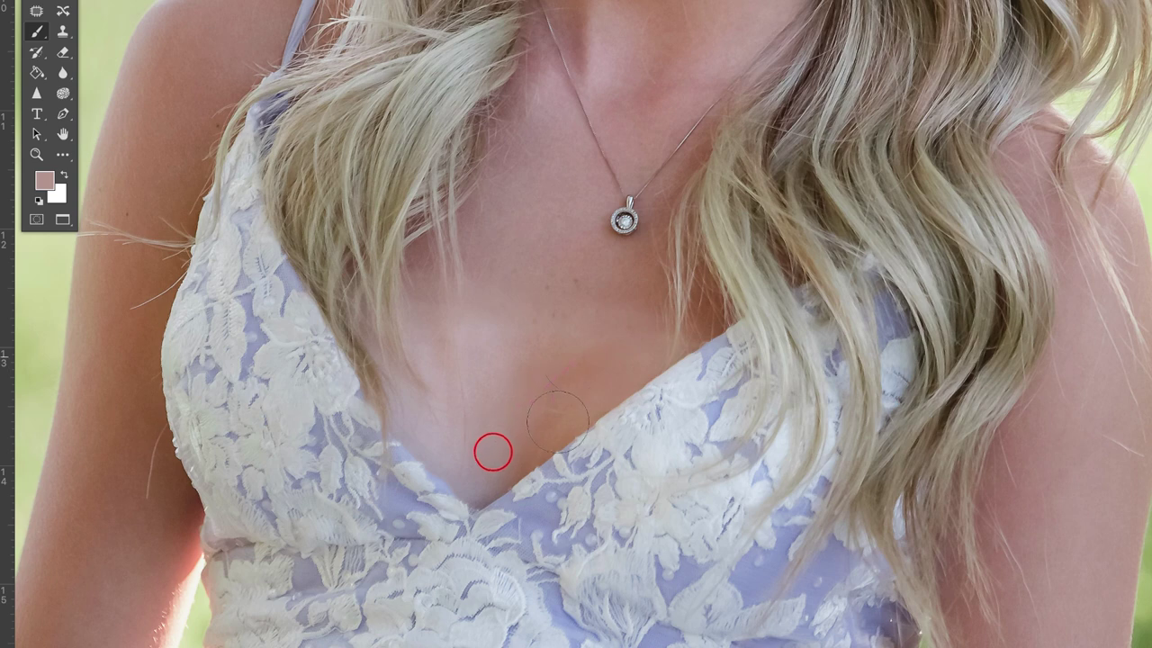
alt+click(543, 342)
click(576, 341)
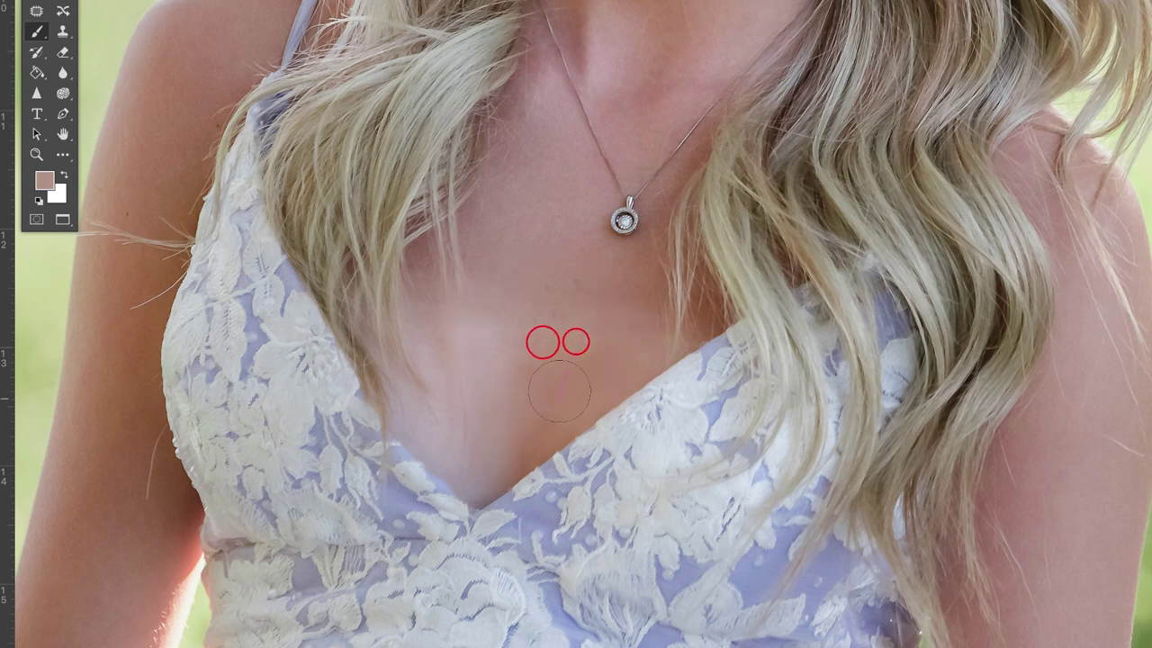
alt+click(502, 371)
drag(542, 405, 514, 441)
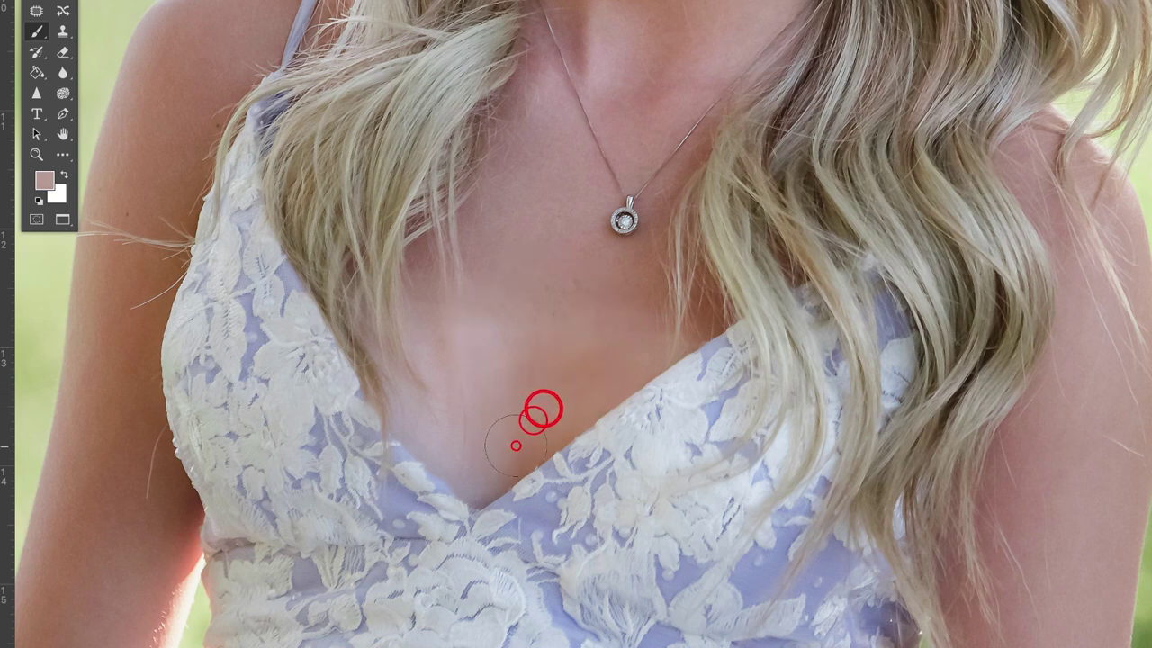
alt+click(509, 322)
click(530, 344)
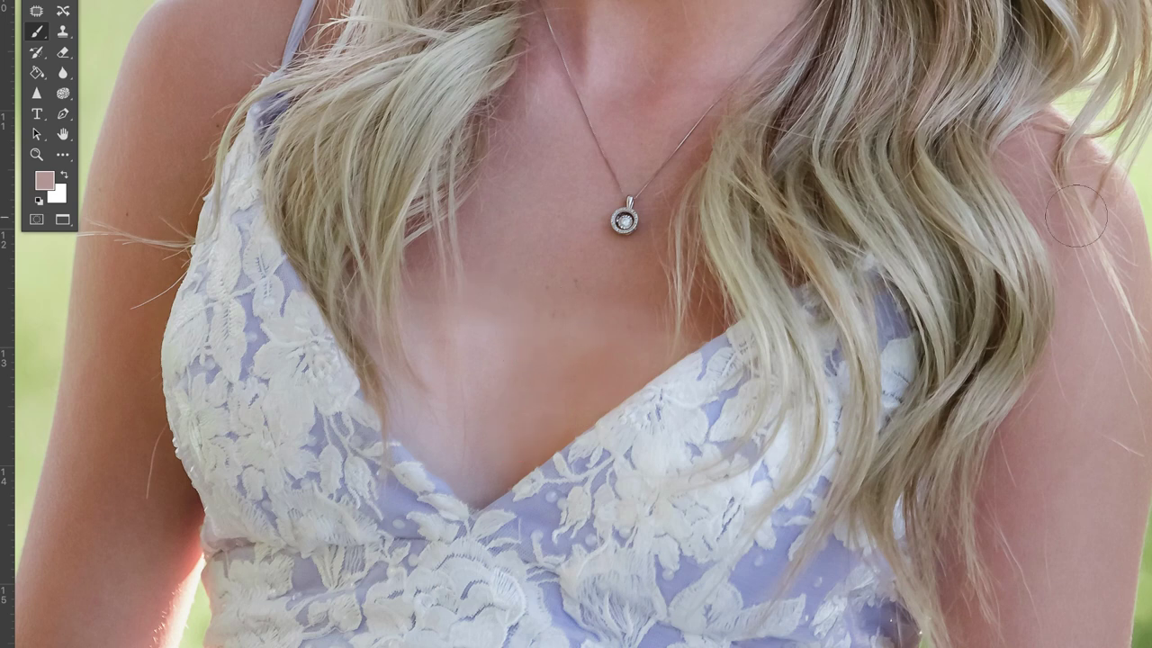
Undo the last brush stroke on the chest
key(super+minus)
key(super+minus)
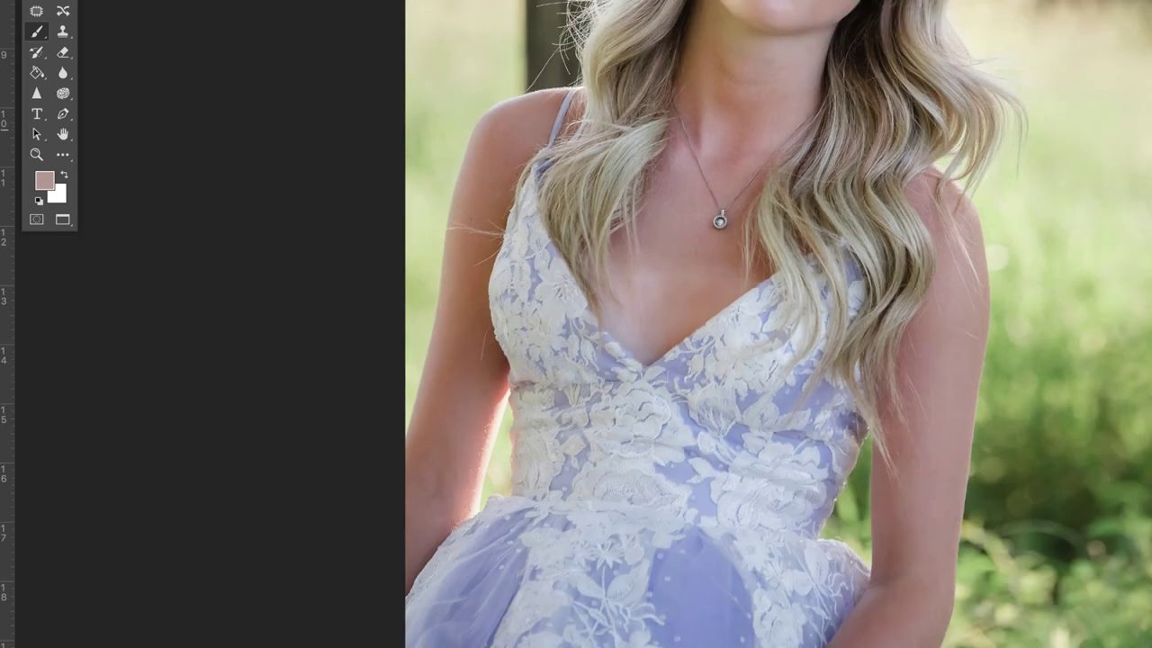
key(super+z)
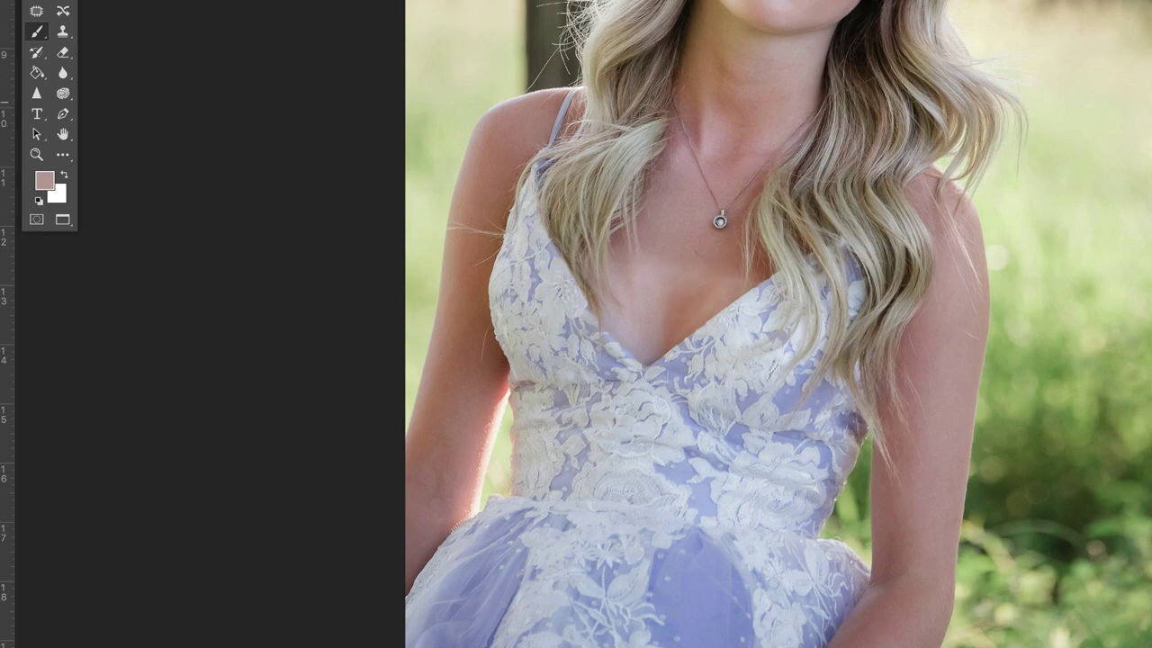
key(ctrl+minus)
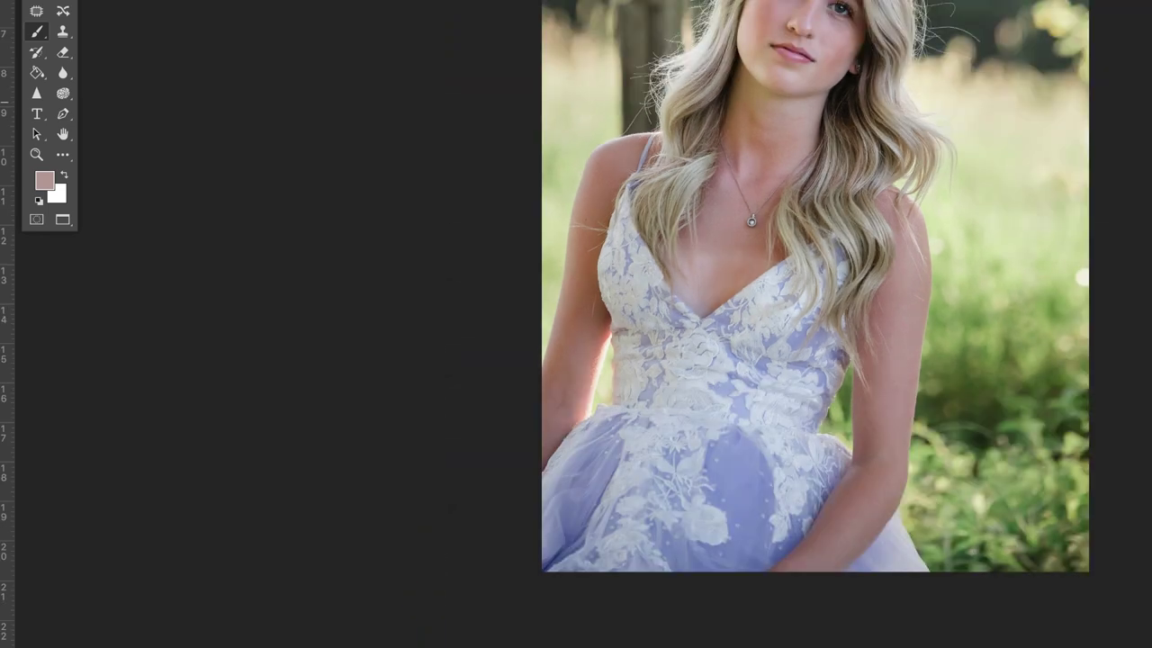
key(ctrl+plus)
key(ctrl+plus)
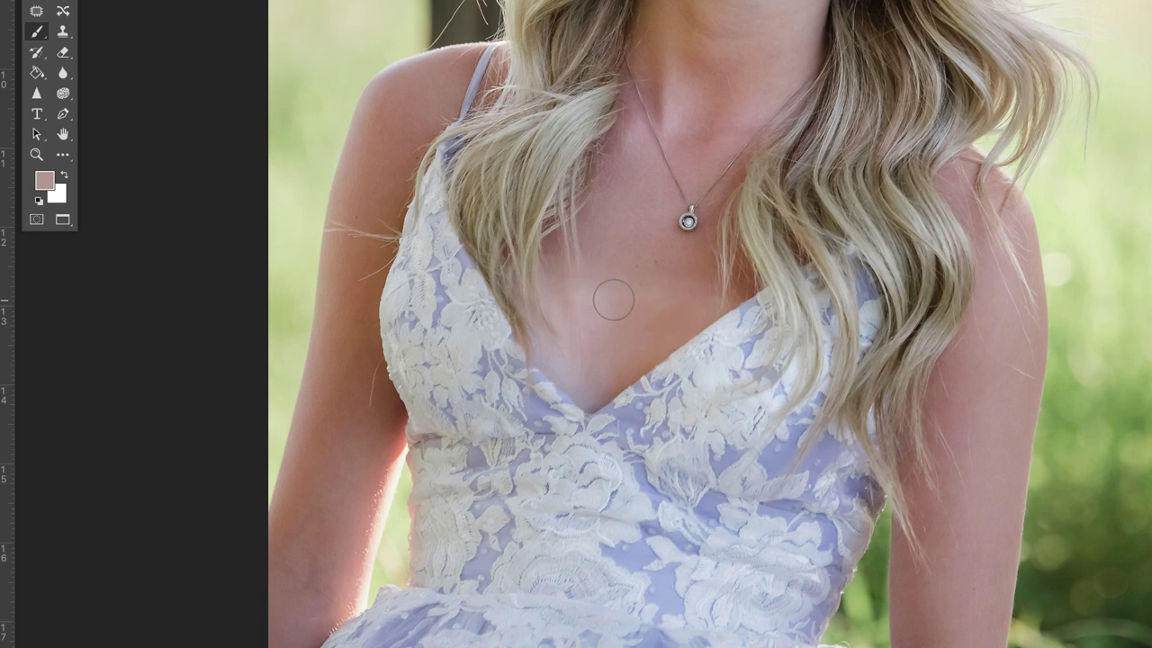
Enlarge the brush, sample the skin tone below the pendant and paint it across the lower chest
key(bracketright)
key(bracketright)
key(bracketright)
key(bracketright)
key(bracketright)
key(alt)
alt+click(652, 265)
click(662, 293)
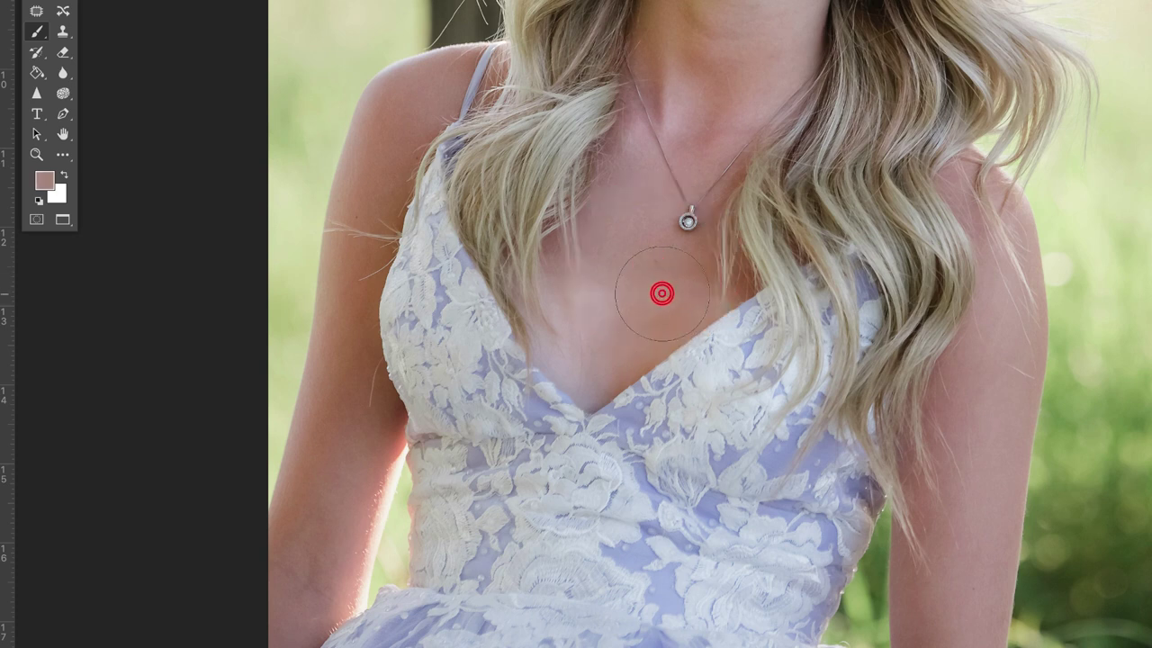
mouse_move(661, 292)
mouse_down()
mouse_move(607, 345)
mouse_move(671, 297)
mouse_move(620, 337)
mouse_move(637, 304)
mouse_up()
drag(650, 296, 605, 347)
click(680, 290)
Brush the sampled skin tone over the bright patch on the chest down to the V of the neckline
drag(604, 288, 602, 311)
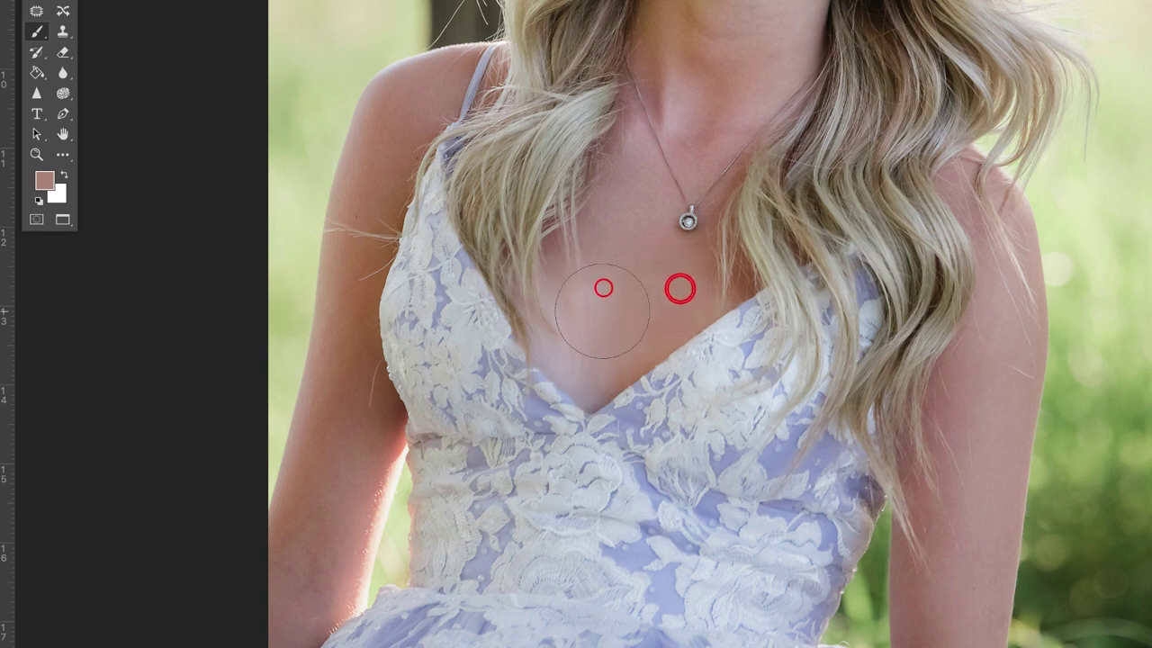
click(601, 310)
click(593, 351)
click(587, 290)
click(591, 367)
Blend the remaining light and dark areas between the pendant and neckline with broad, soft brush dabs
key(super+)
key(super+)
key(super+minus)
key(super+minus)
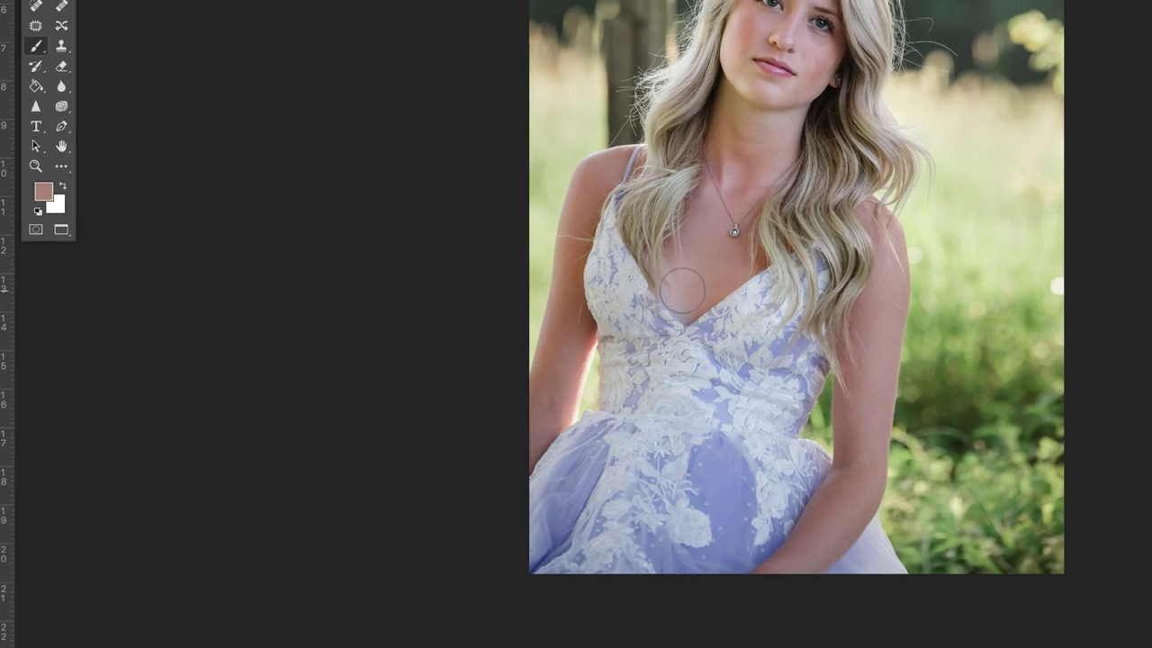
click(703, 287)
click(703, 290)
click(692, 263)
click(703, 290)
click(693, 263)
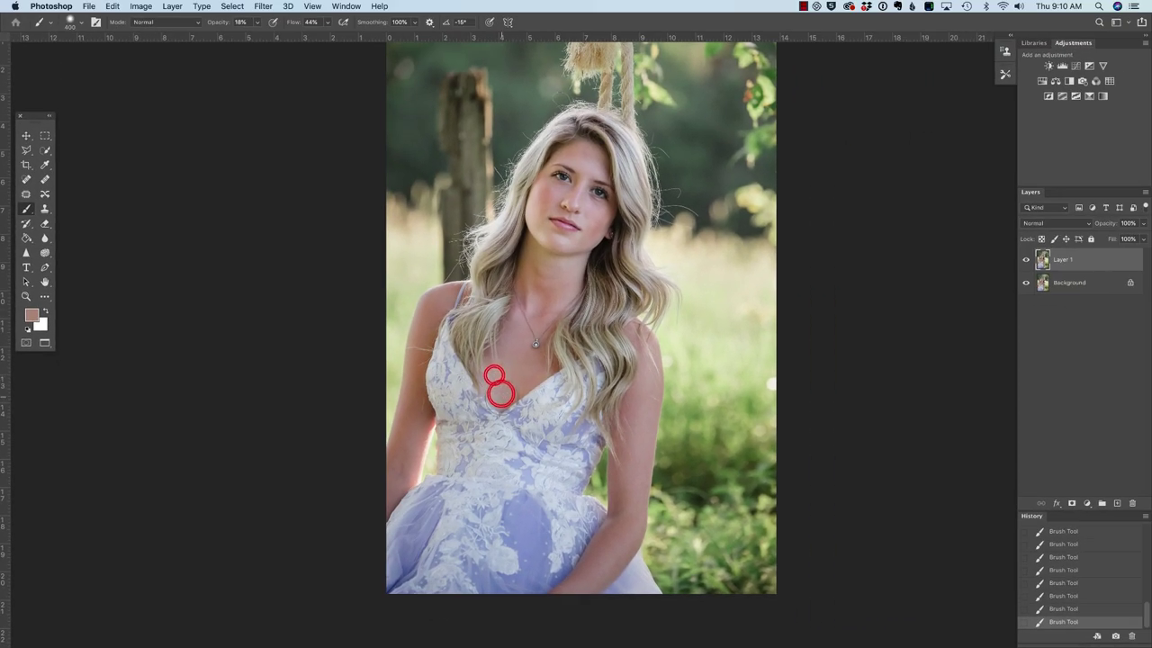
click(501, 396)
click(495, 388)
click(512, 368)
click(530, 371)
drag(531, 370, 527, 368)
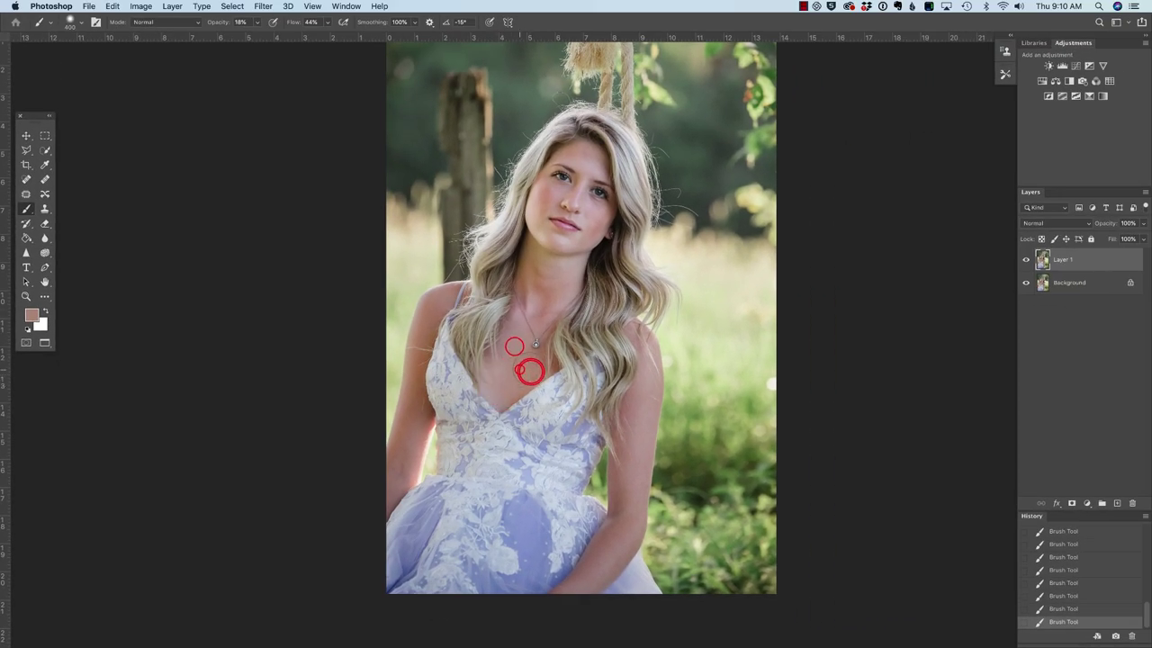
Compare the retouched chest with the original photo, both close up and in the full image
click(1029, 261)
key(super+equal)
key(super+equal)
key(super+equal)
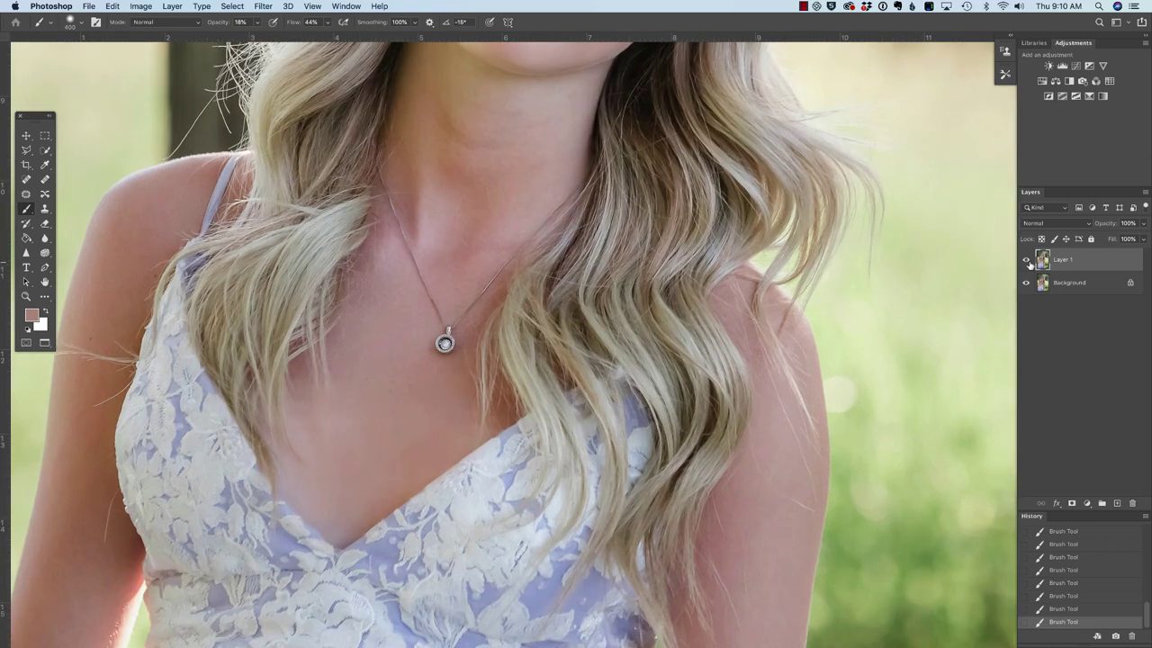
click(1025, 259)
click(1026, 260)
click(1027, 260)
click(1027, 260)
key(super+minus)
key(super+minus)
key(super+minus)
key(super+minus)
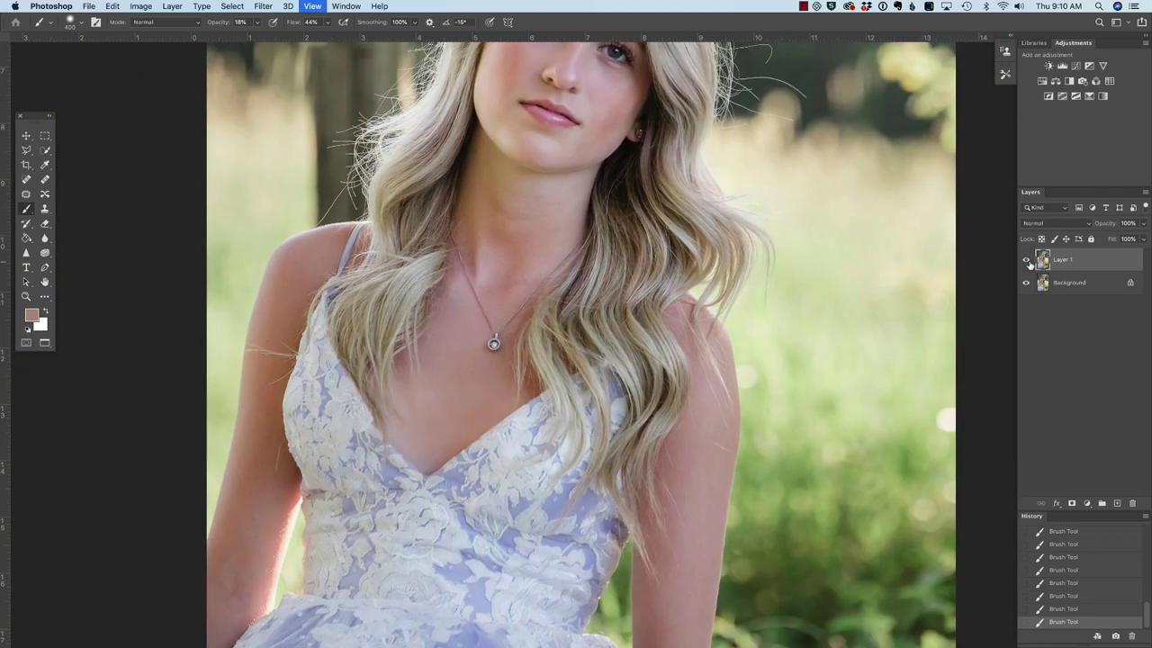
click(1027, 261)
click(1027, 260)
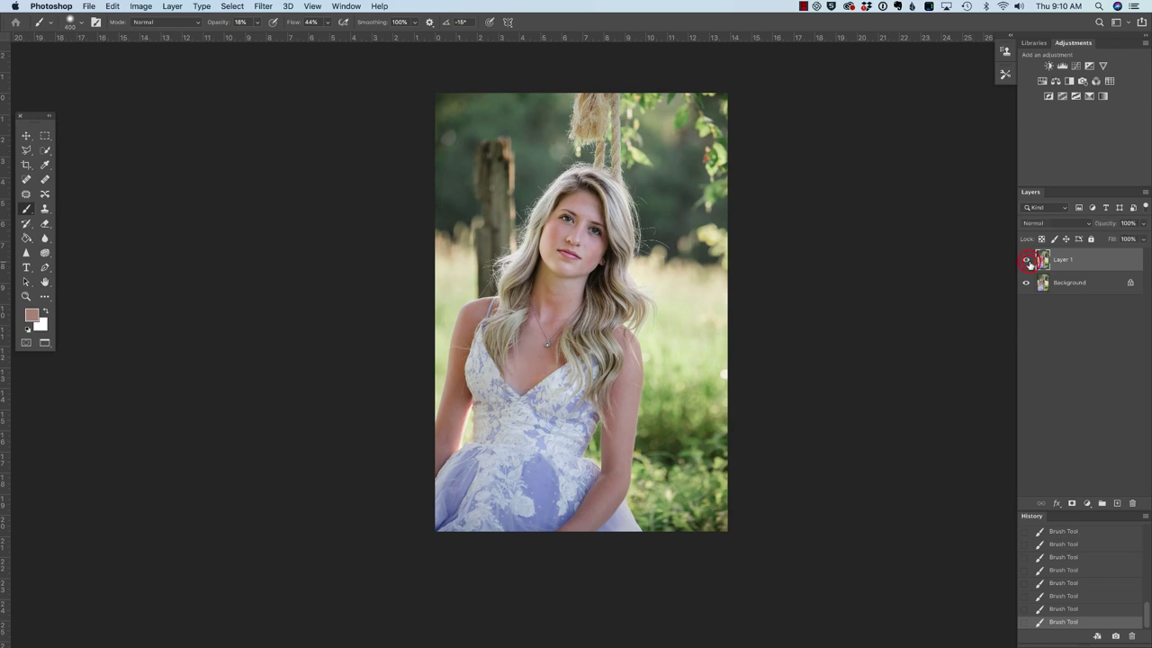
Duplicate the retouched layer and add subtle monochromatic noise with Gaussian distribution to the copy
key(super+plus)
key(super+plus)
key(super+plus)
key(super+plus)
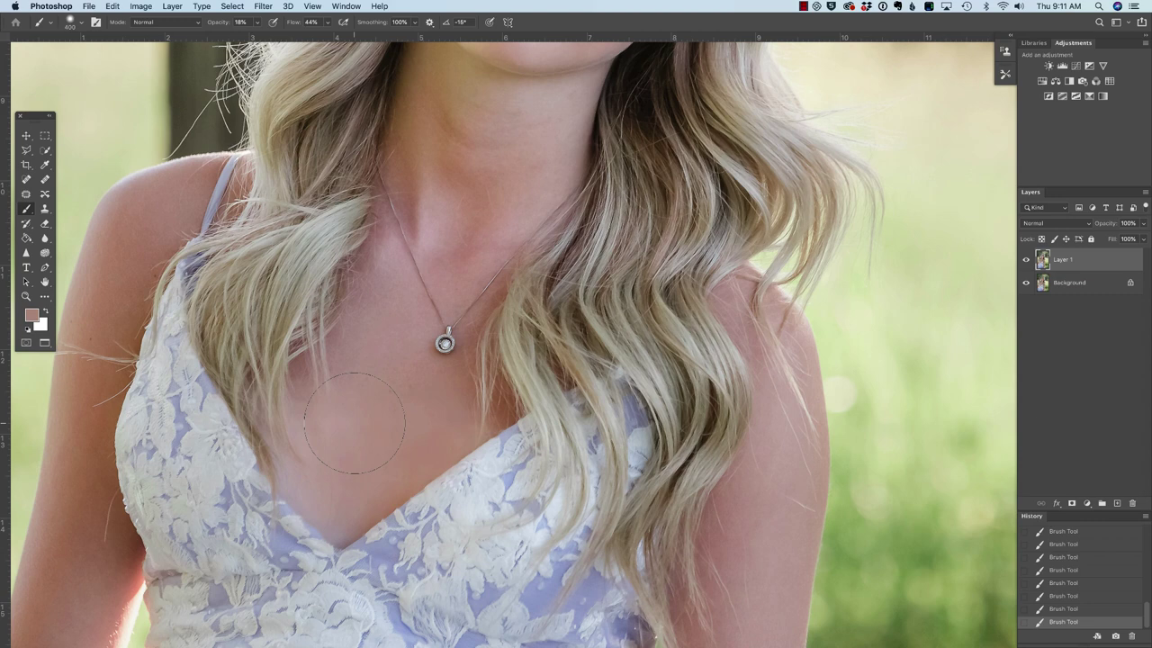
key(super+j)
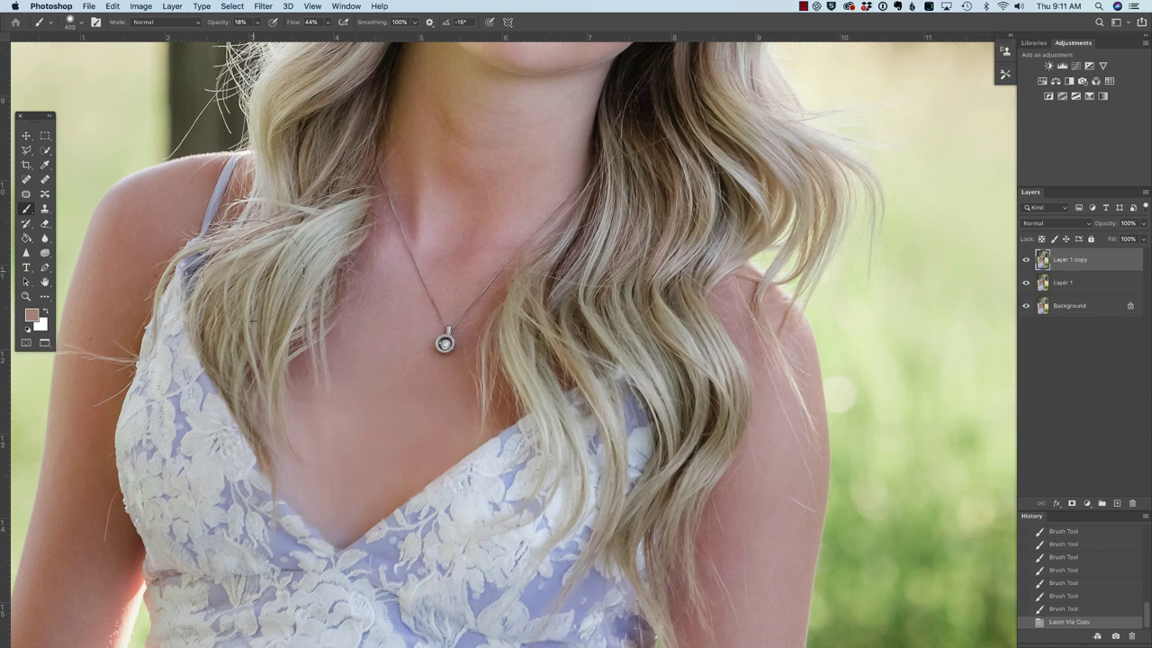
click(262, 6)
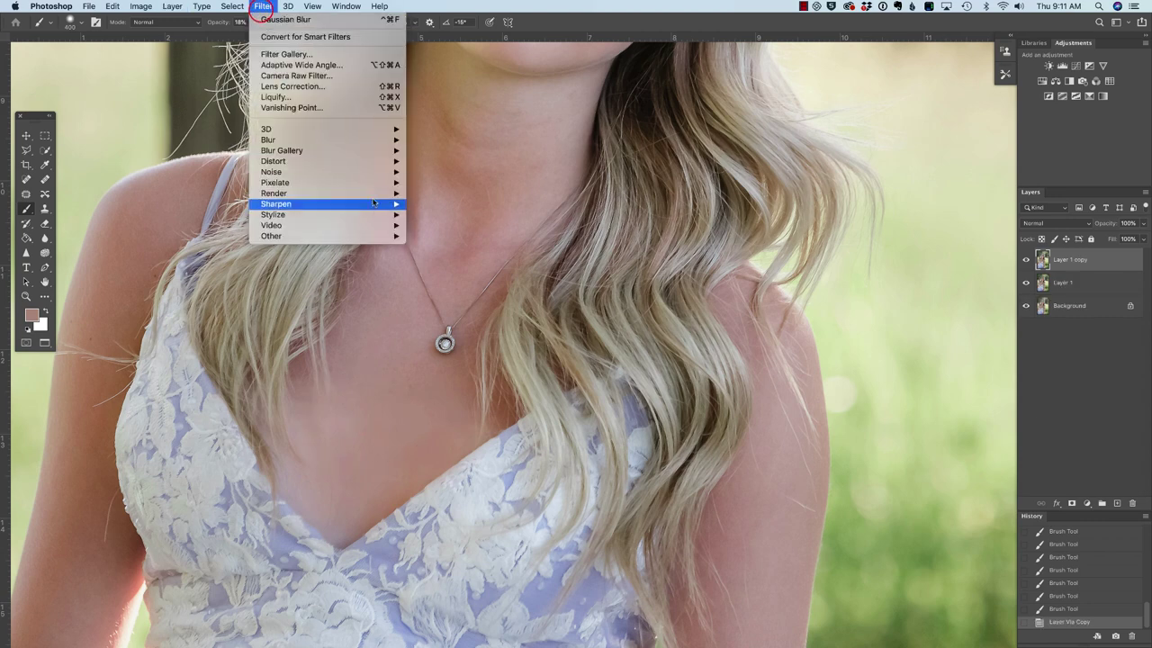
mouse_move(372, 174)
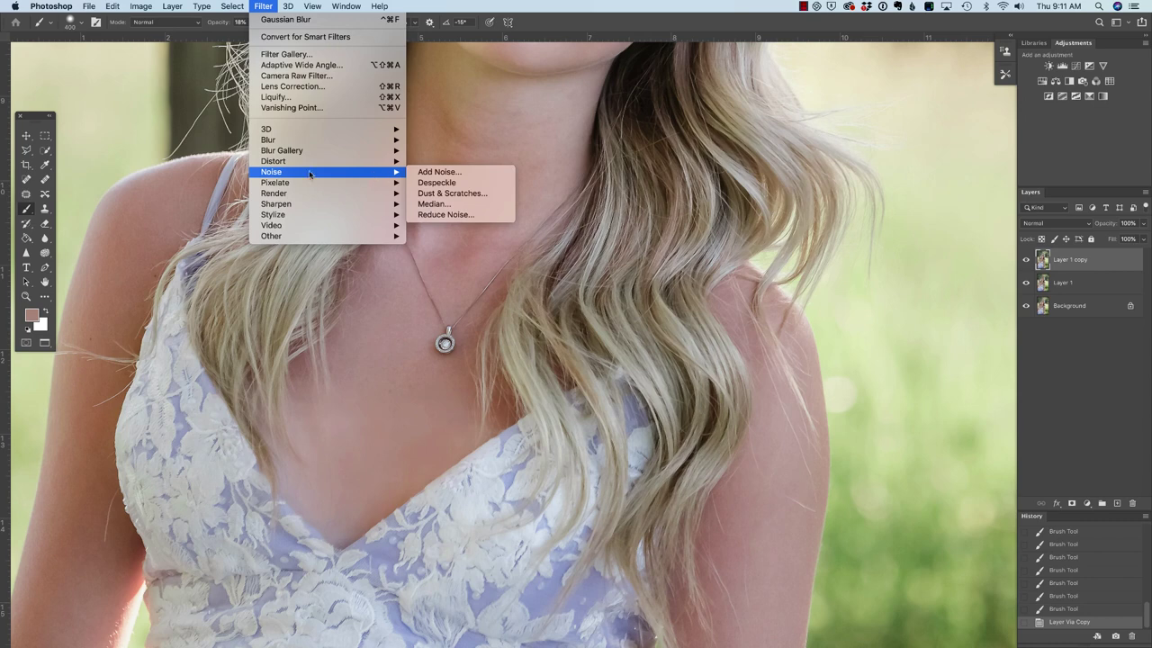
click(484, 173)
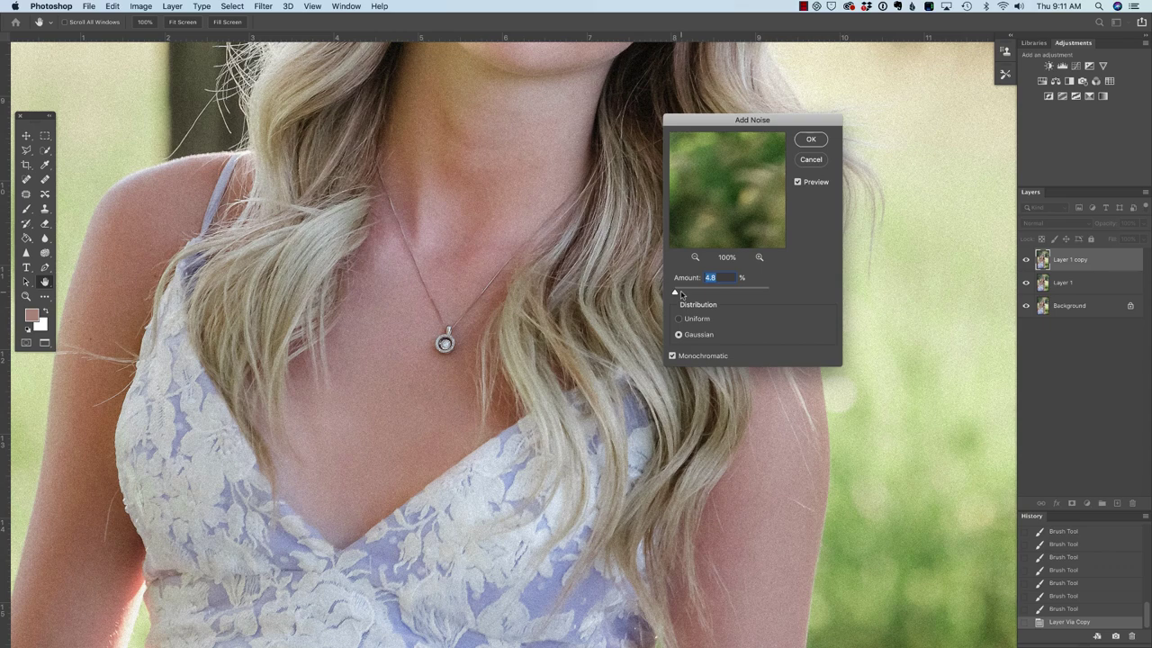
drag(676, 294, 675, 293)
click(820, 142)
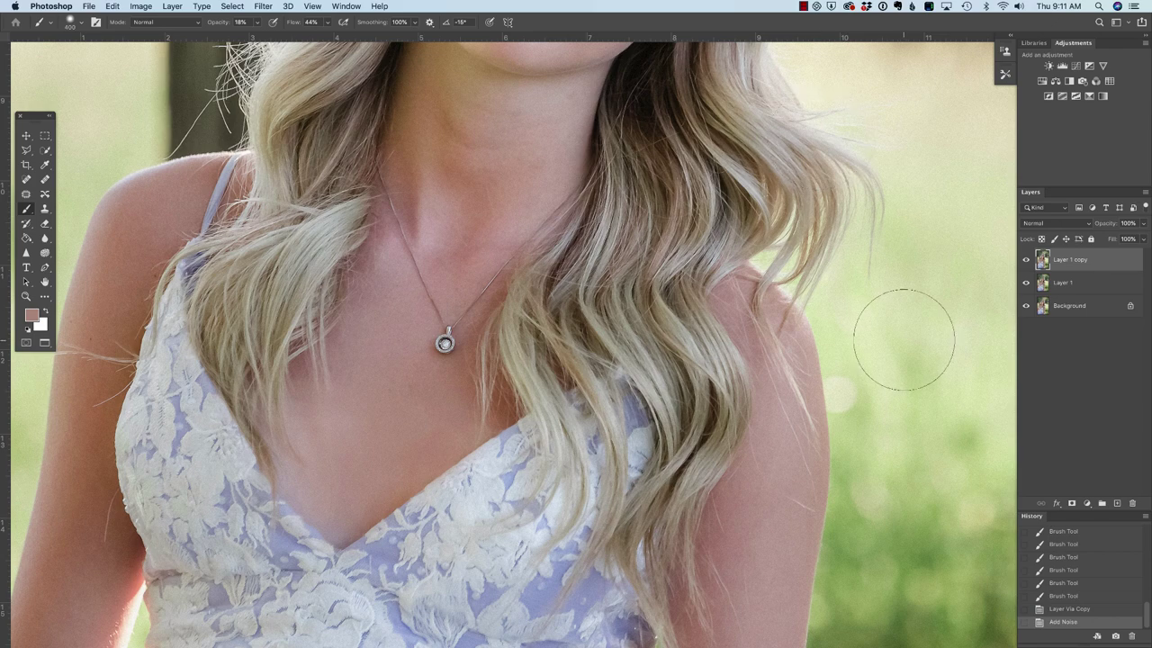
Hide the noise layer with a black mask and paint the grain in white at 63% brush opacity over the chest below the pendant
alt+click(1072, 503)
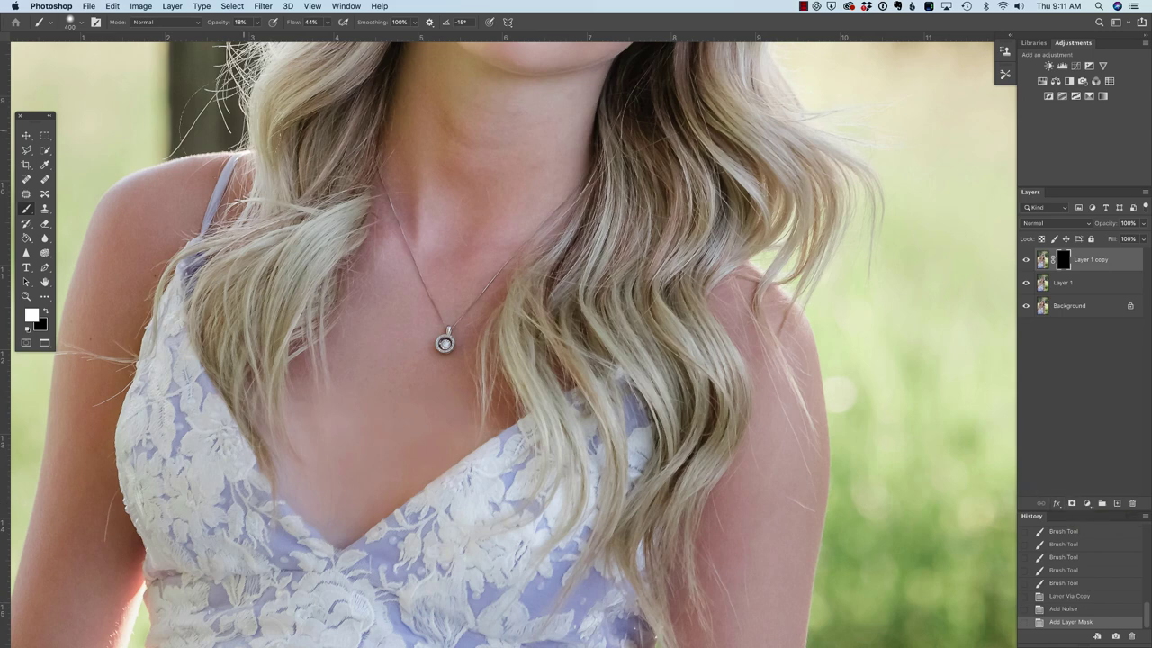
drag(214, 21, 239, 27)
drag(349, 421, 365, 425)
click(350, 450)
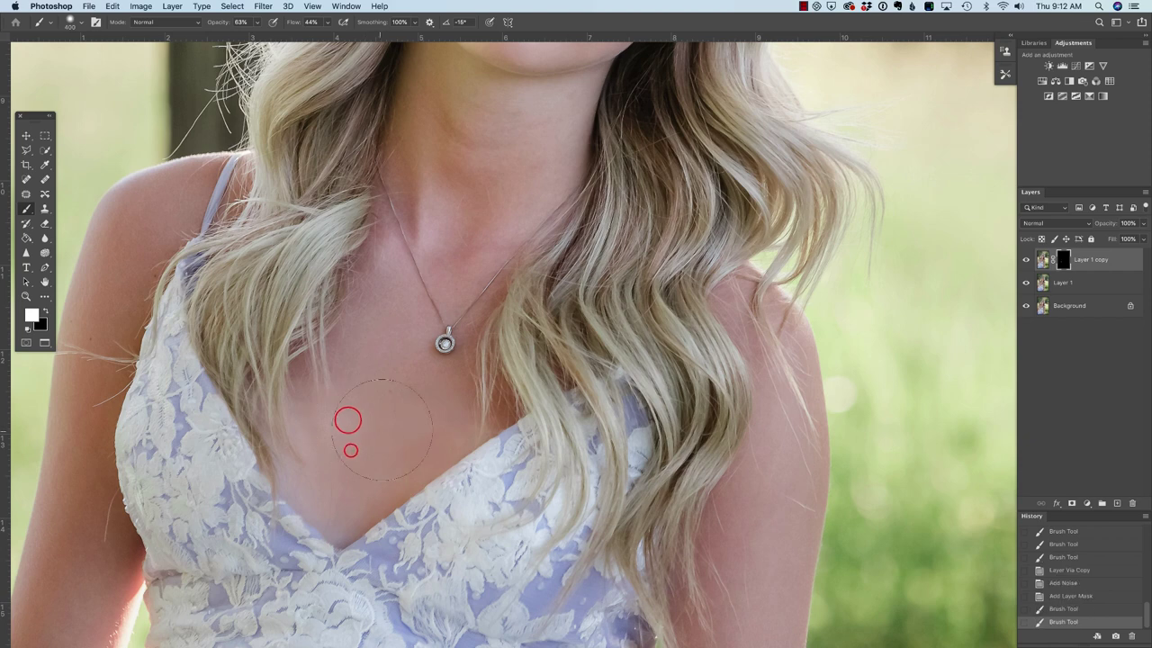
click(382, 430)
click(423, 424)
click(405, 418)
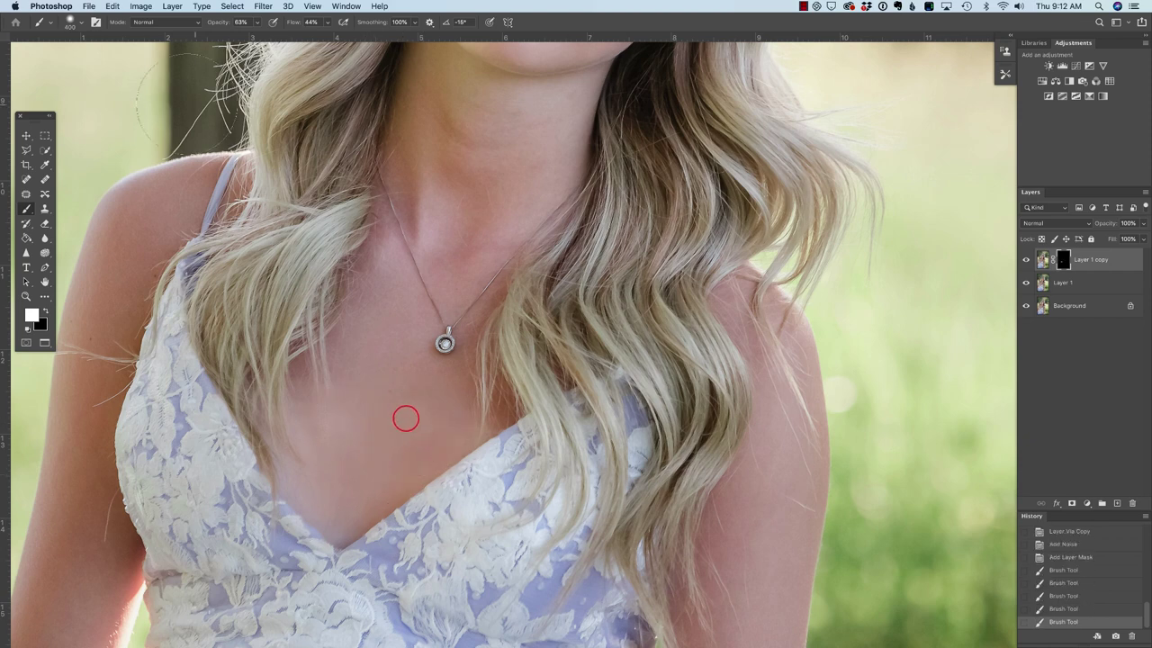
Set the brush opacity to 100% and reveal the grain across the lower chest along the V of the neckline
drag(213, 23, 246, 22)
click(318, 445)
click(336, 487)
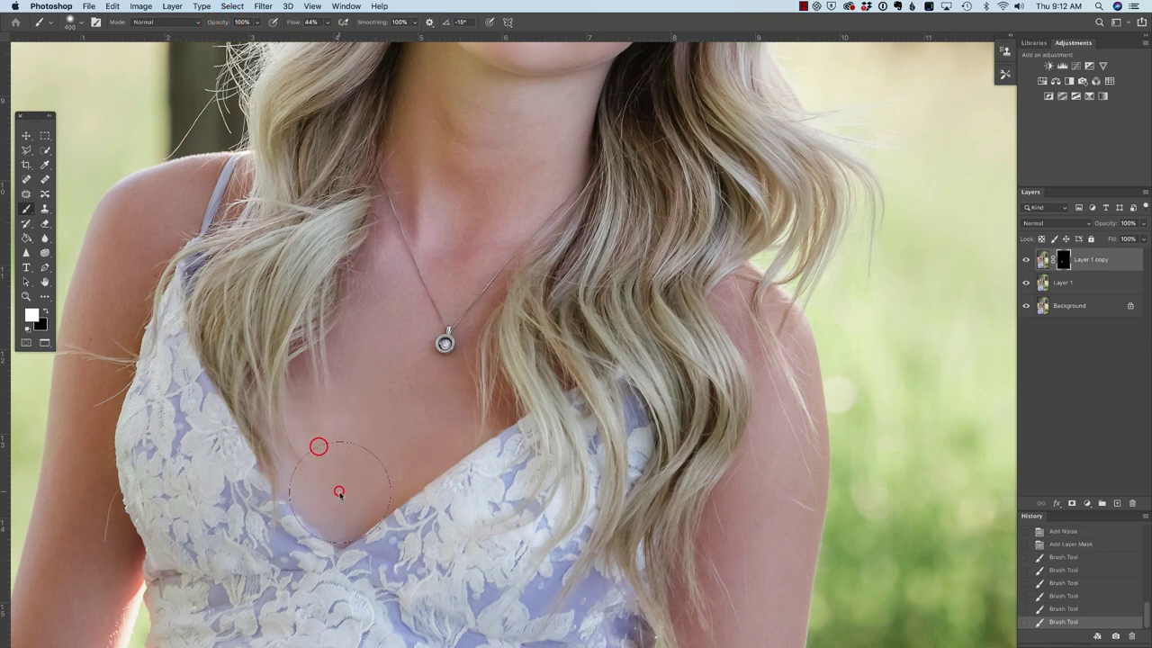
click(384, 467)
click(438, 435)
click(456, 431)
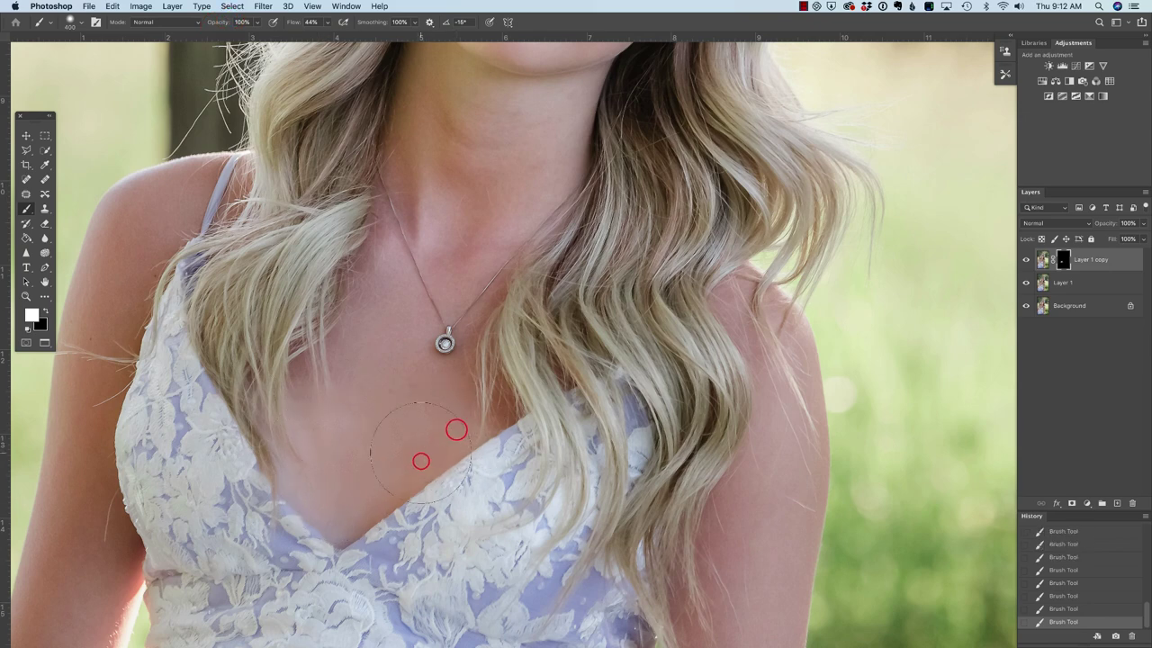
click(316, 509)
Compare the chest with and without the masked noise layer, both close up and in the full image
click(1026, 260)
click(1026, 260)
key(super+minus)
key(super+minus)
key(super+minus)
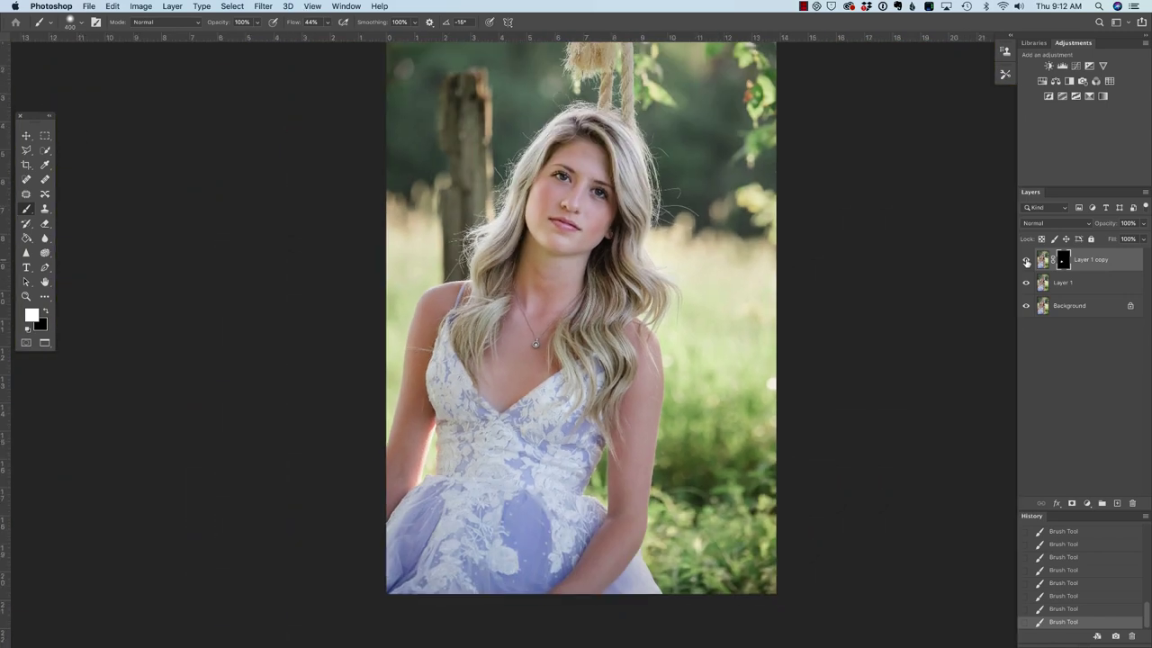
click(1026, 260)
click(1026, 260)
key(super+minus)
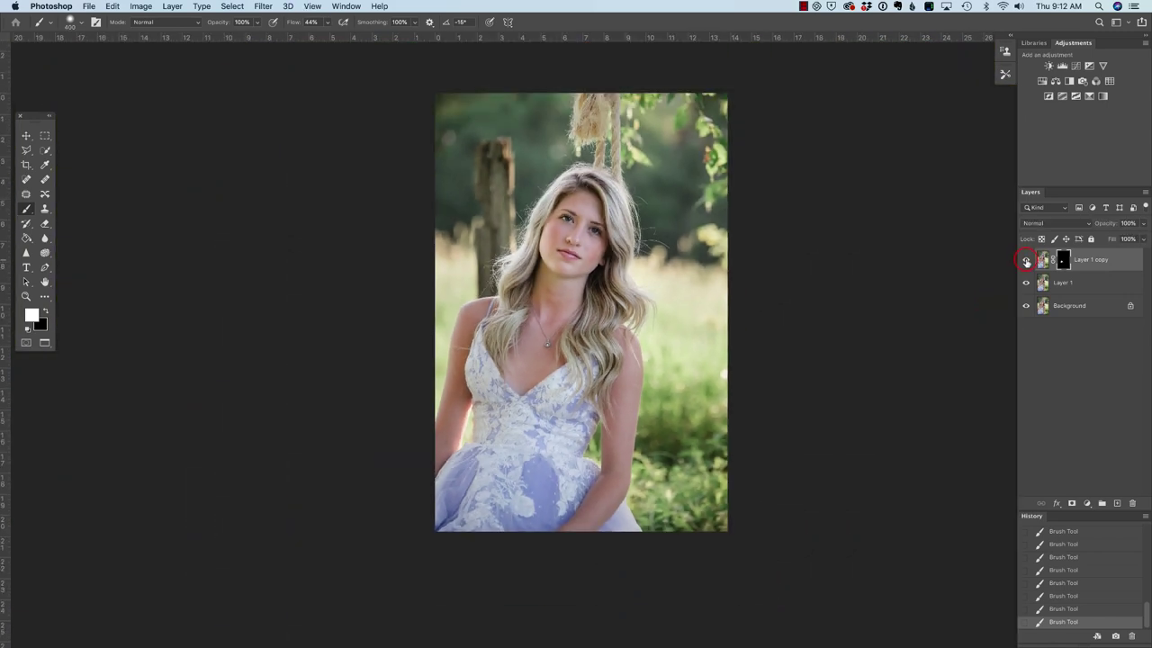